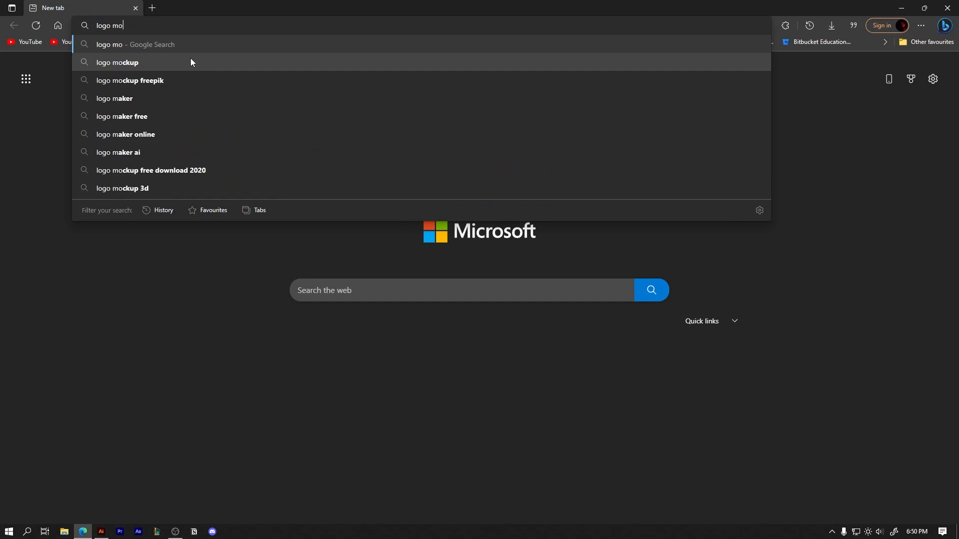
Search the web for "logo mockup freepik" and open Freepik's logo mockup page
{"action": "type", "text": "freepi"}
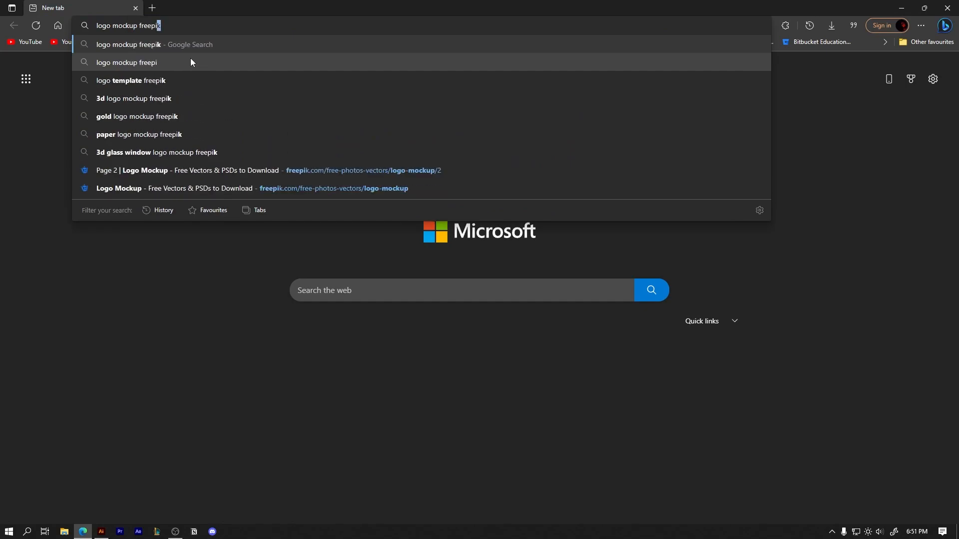
{"action": "key", "text": "Return"}
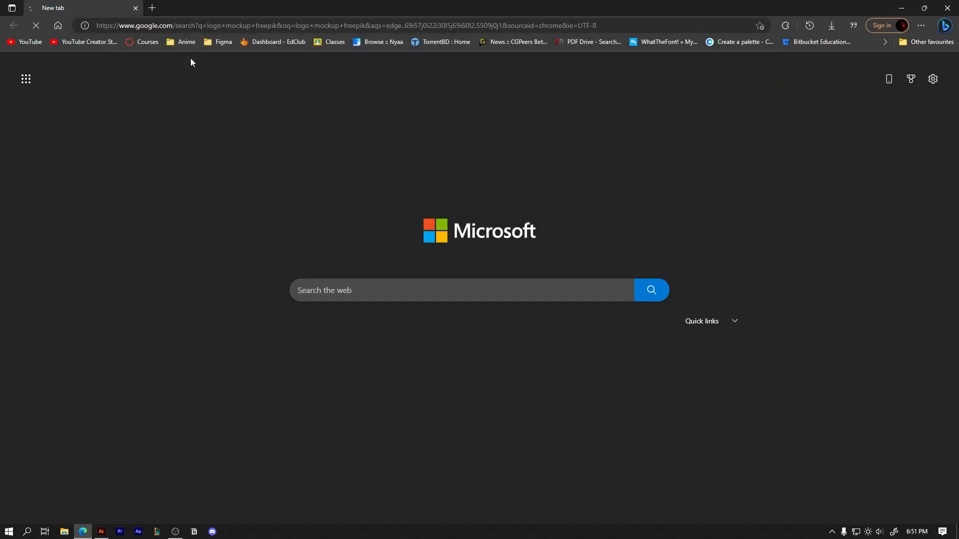
{"action": "left_click", "coordinate": [227, 169]}
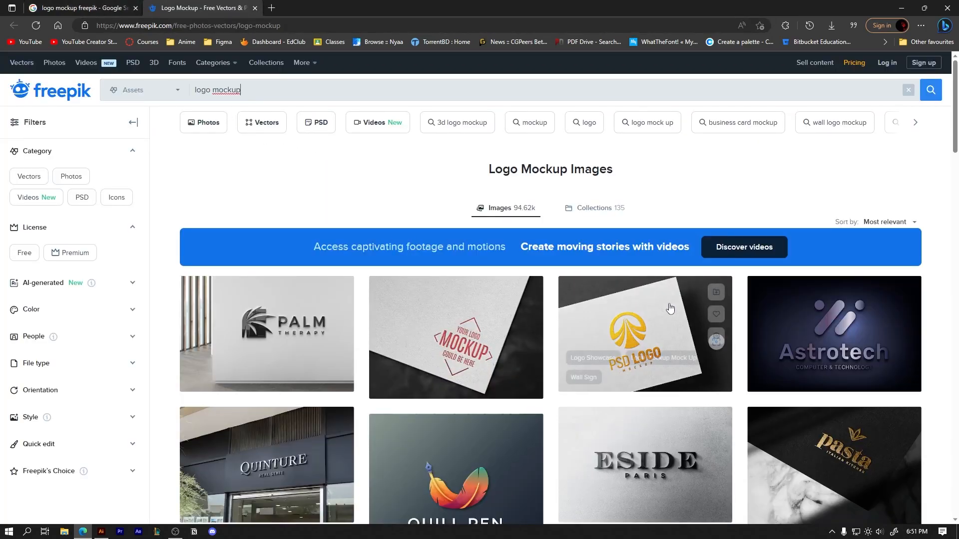
Open the engraved paper mockup and the Sound Wave wood logo mockup in new browser tabs
{"action": "scroll", "coordinate": [483, 437], "scroll_direction": "down", "scroll_amount": 4}
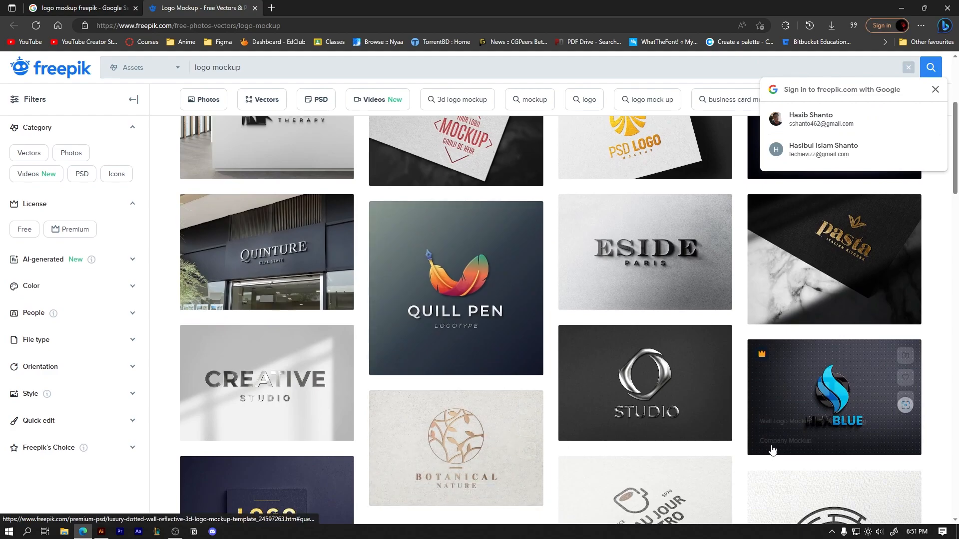
{"action": "scroll", "coordinate": [937, 436], "scroll_direction": "up", "scroll_amount": 1}
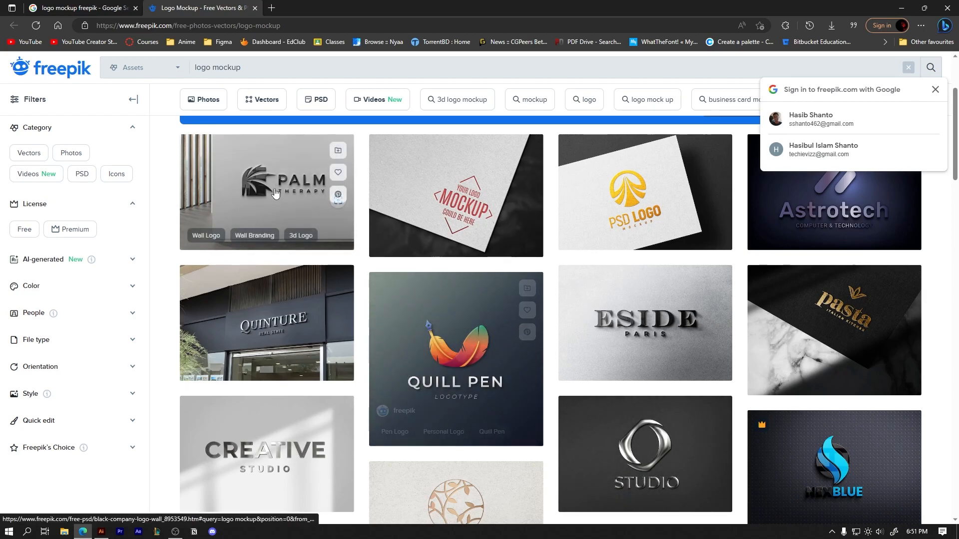
{"action": "middle_click", "coordinate": [448, 215]}
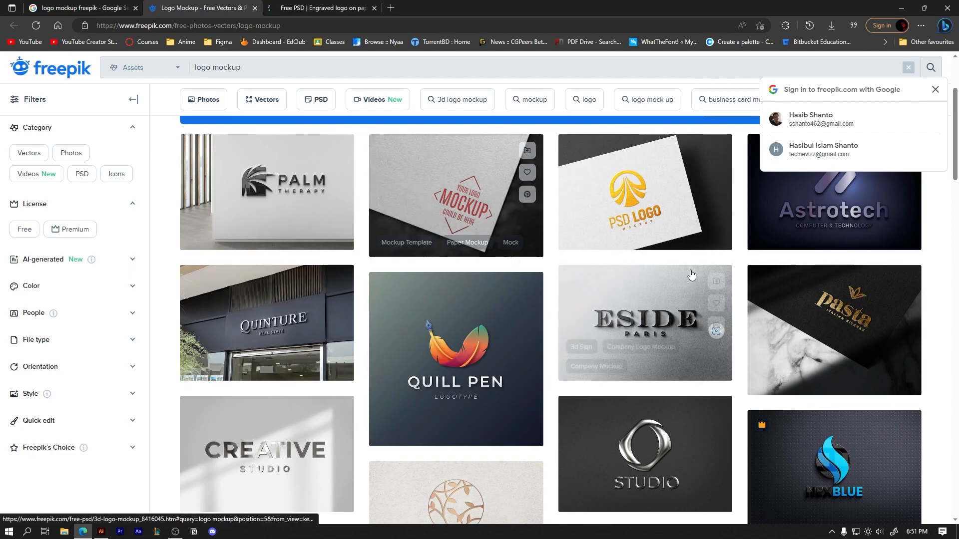
{"action": "scroll", "coordinate": [691, 275], "scroll_direction": "down", "scroll_amount": 12}
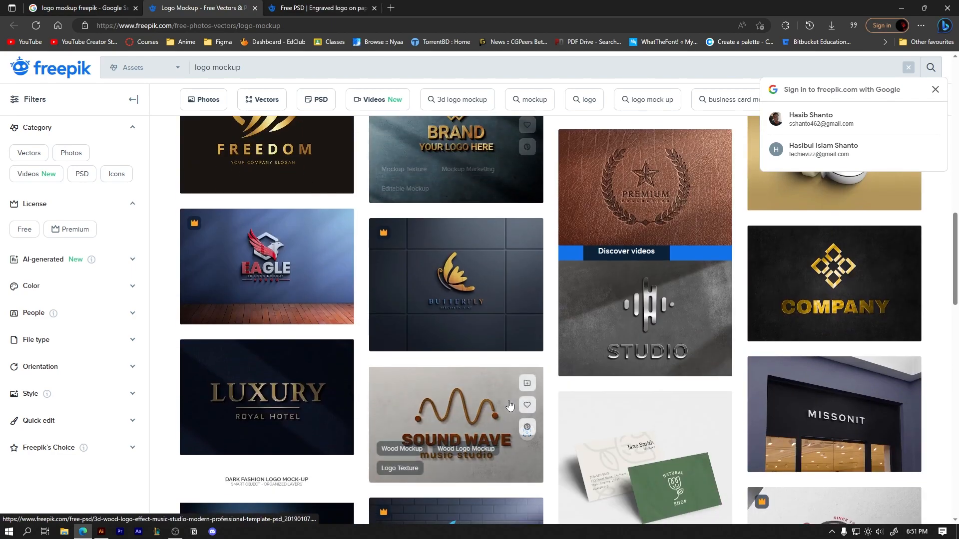
{"action": "scroll", "coordinate": [509, 406], "scroll_direction": "down", "scroll_amount": 3}
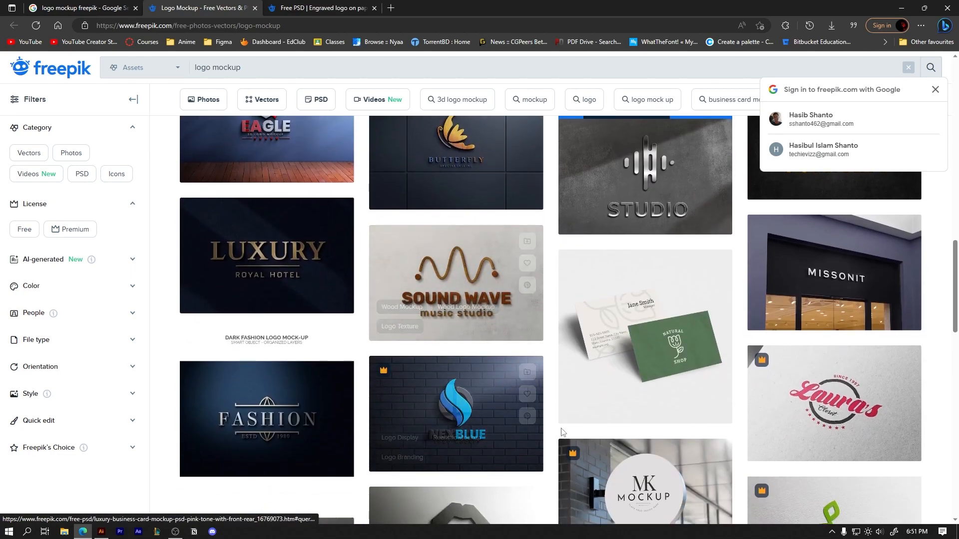
{"action": "middle_click", "coordinate": [437, 283]}
Find the silver Company emboss logo mockup further down the Freepik results and view it in a new tab
{"action": "scroll", "coordinate": [440, 300], "scroll_direction": "down", "scroll_amount": 4}
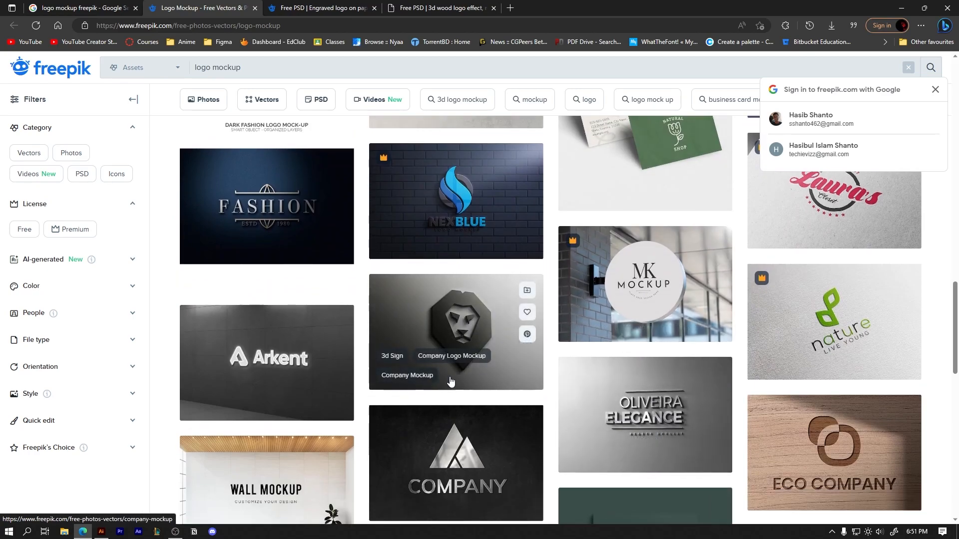
{"action": "scroll", "coordinate": [438, 381], "scroll_direction": "down", "scroll_amount": 5}
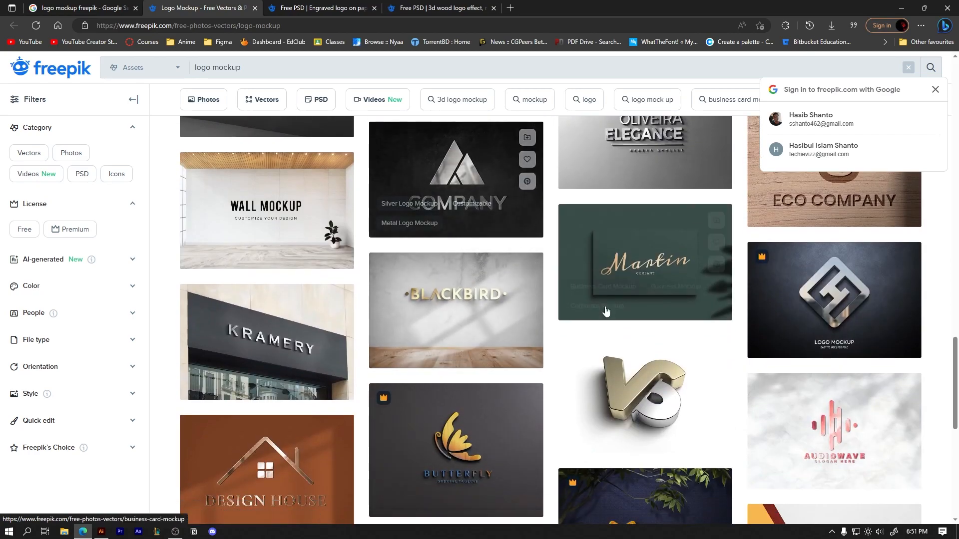
{"action": "middle_click", "coordinate": [424, 184]}
{"action": "left_click", "coordinate": [561, 8]}
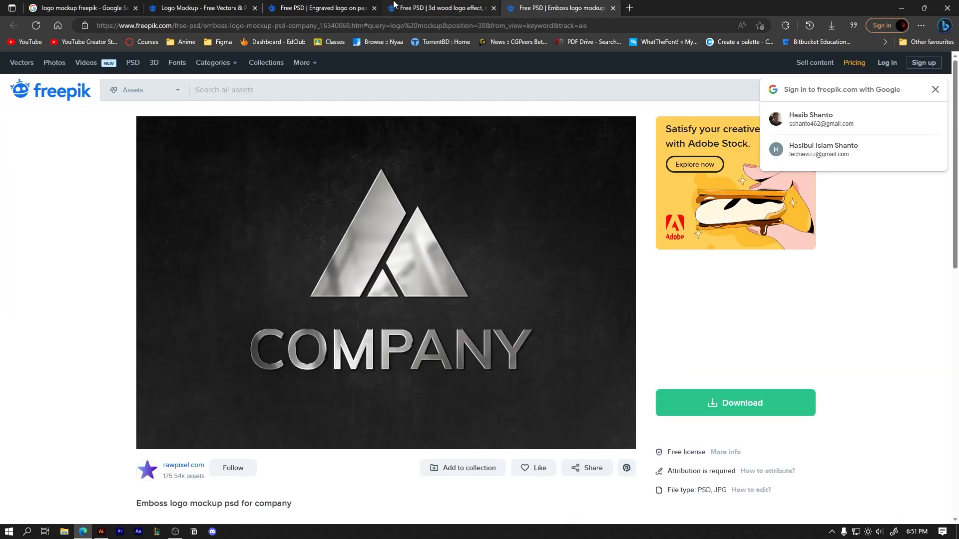
Download the free engraved logo on paper mockup from its Freepik page
{"action": "left_click", "coordinate": [334, 8]}
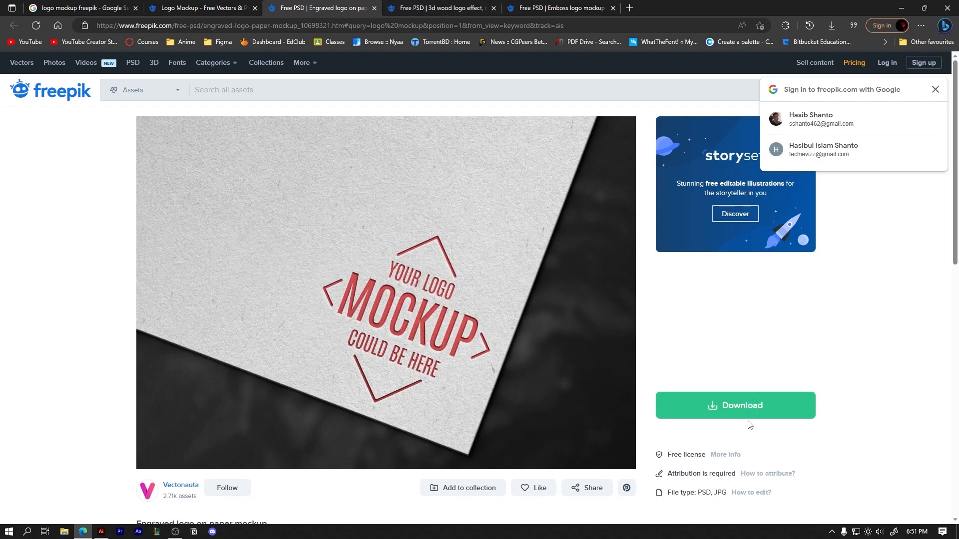
{"action": "left_click", "coordinate": [742, 417]}
{"action": "scroll", "coordinate": [733, 425], "scroll_direction": "down", "scroll_amount": 3}
{"action": "left_click", "coordinate": [719, 412]}
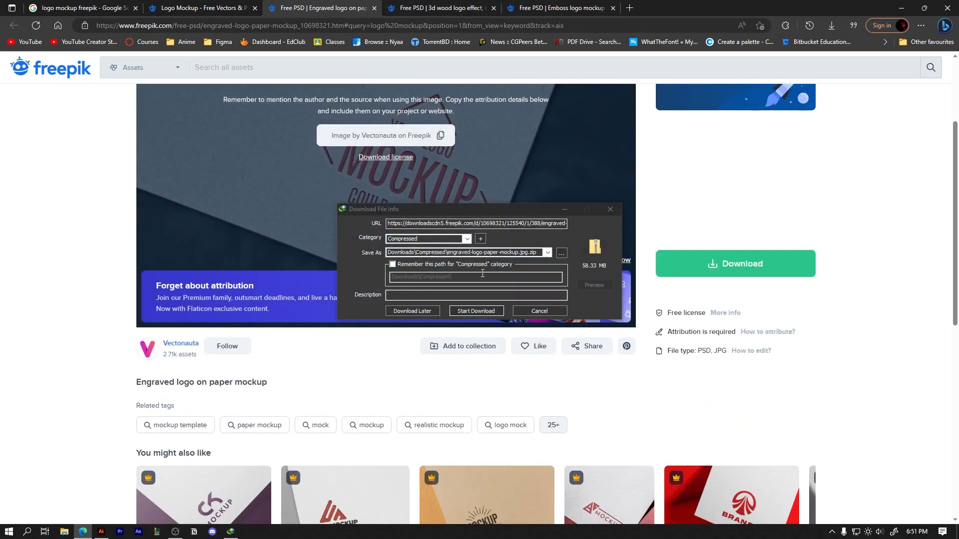
{"action": "left_click", "coordinate": [475, 311]}
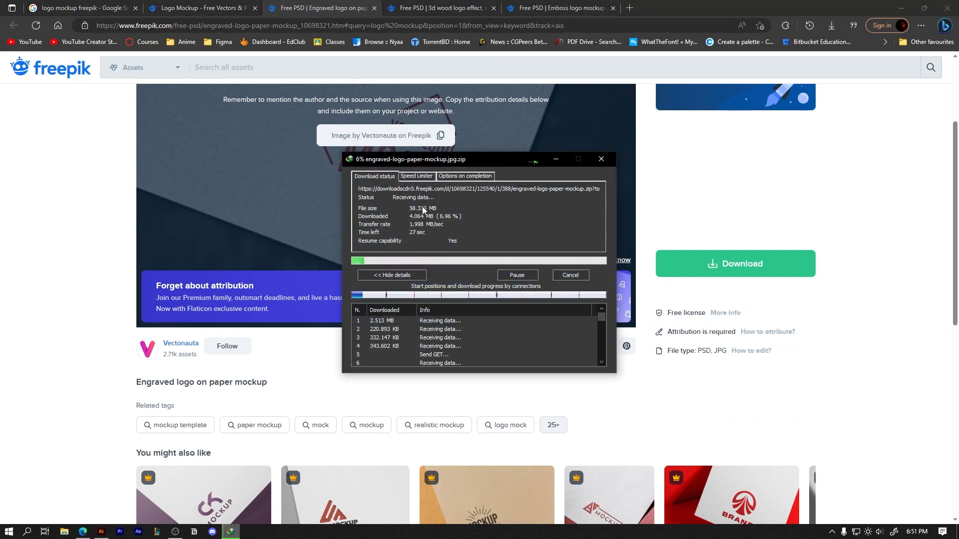
Download the free 3d wood logo effect music studio mockup from its Freepik page
{"action": "left_click", "coordinate": [462, 7]}
{"action": "left_click", "coordinate": [734, 421]}
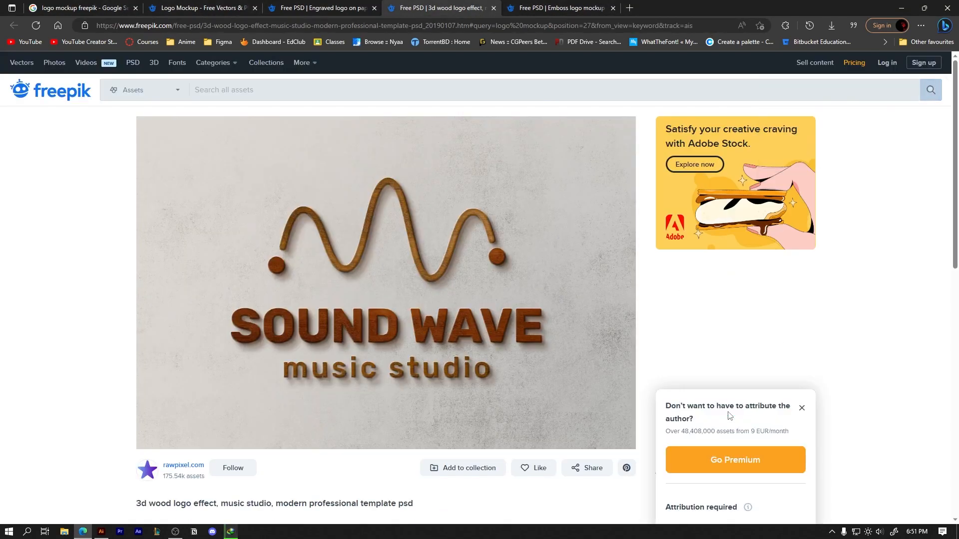
{"action": "scroll", "coordinate": [719, 349], "scroll_direction": "down", "scroll_amount": 5}
{"action": "left_click", "coordinate": [710, 262]}
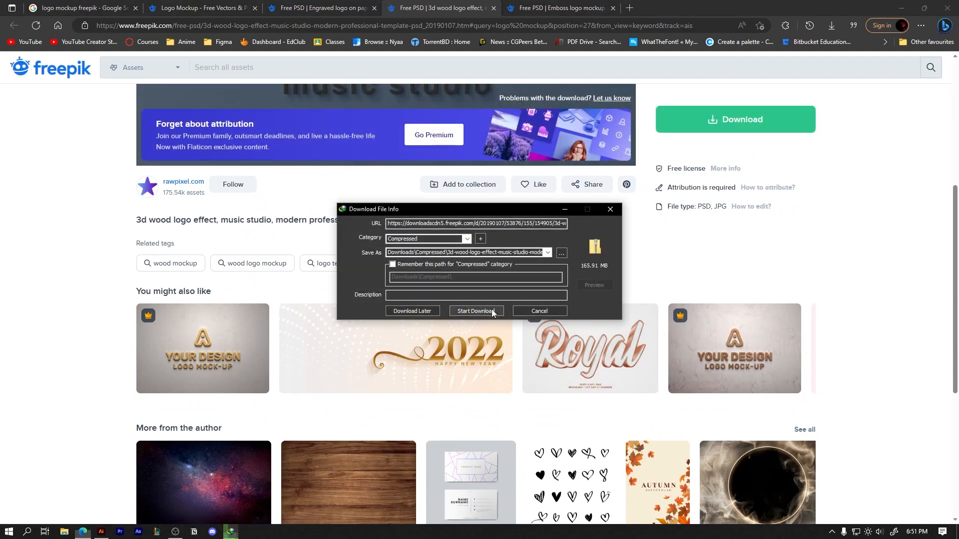
{"action": "left_click", "coordinate": [476, 311]}
Download the free emboss logo mockup psd for company from its Freepik page
{"action": "left_click", "coordinate": [559, 8]}
{"action": "left_click", "coordinate": [737, 409]}
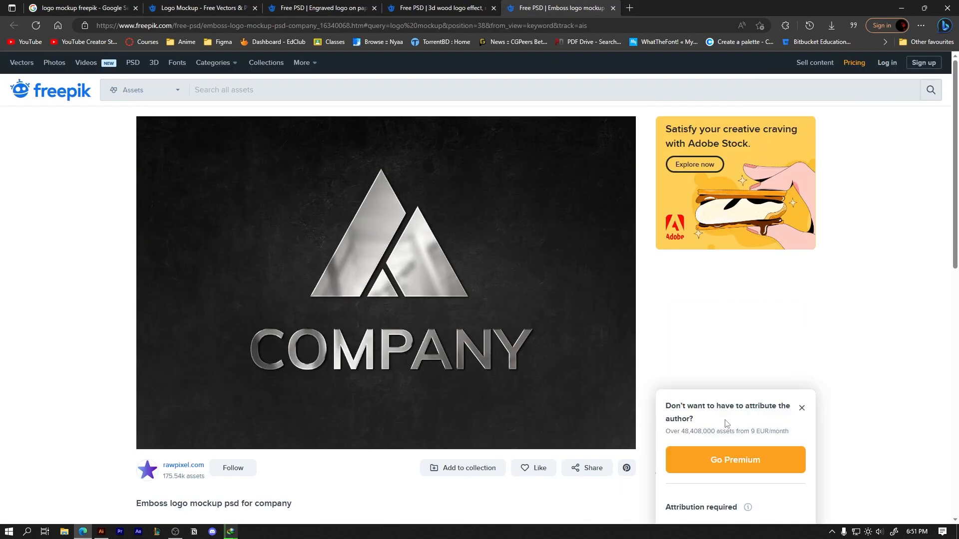
{"action": "scroll", "coordinate": [589, 376], "scroll_direction": "down", "scroll_amount": 4}
{"action": "left_click", "coordinate": [729, 331]}
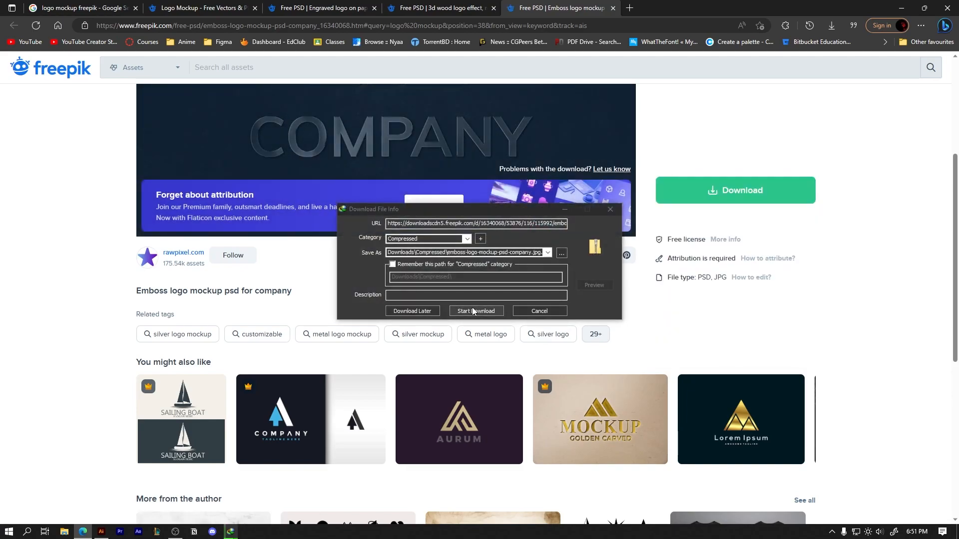
{"action": "left_click", "coordinate": [477, 311]}
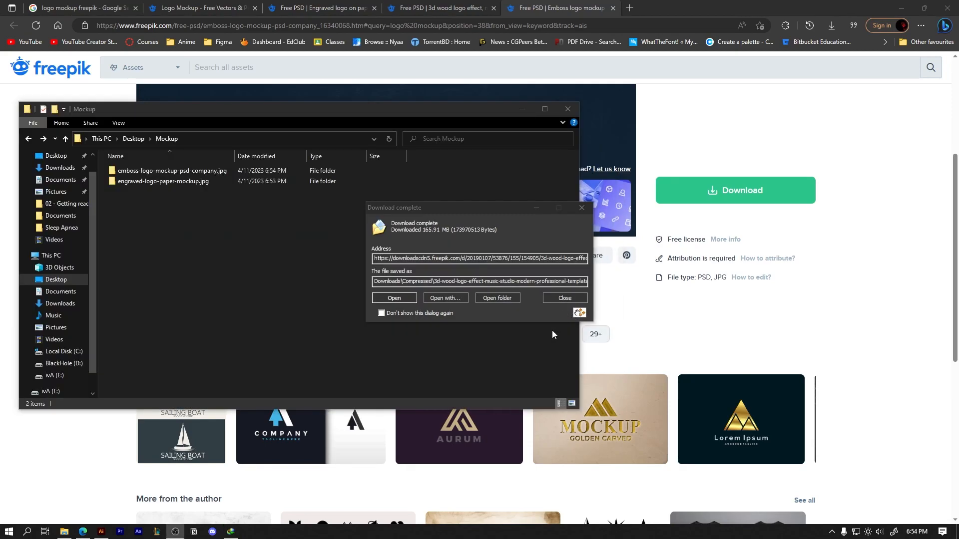
Move the downloaded 3d-wood-logo-effect archive from the Compressed downloads folder into the Mockup folder on the Desktop
{"action": "left_click", "coordinate": [498, 298]}
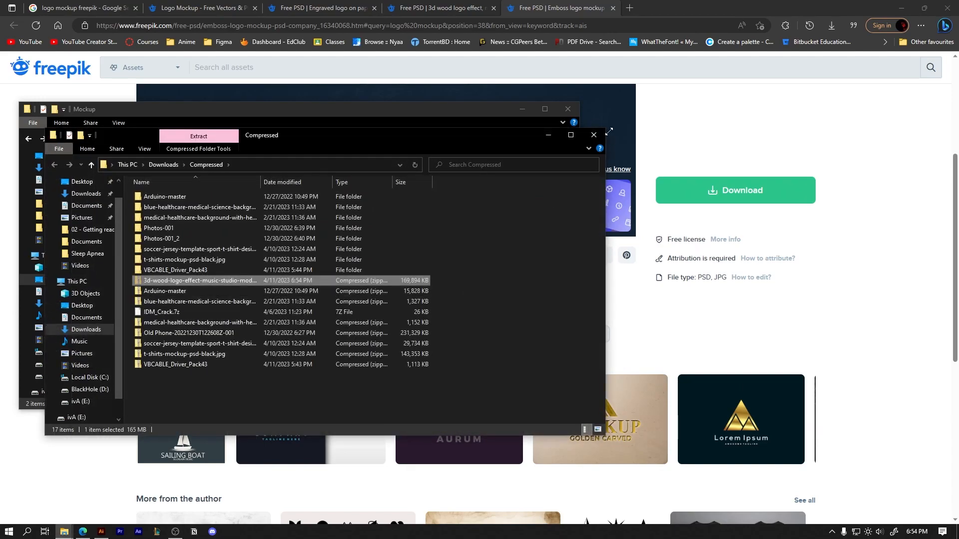
{"action": "left_click", "coordinate": [593, 135]}
{"action": "key", "text": "ctrl+v"}
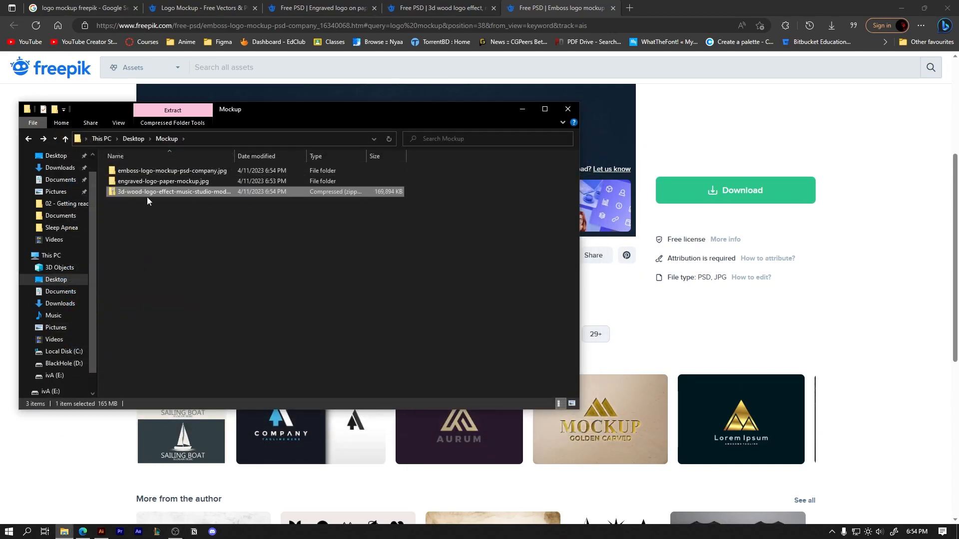
Extract the 3d-wood-logo-effect archive with 7-Zip into its own folder inside Mockup
{"action": "left_click", "coordinate": [272, 218]}
{"action": "right_click", "coordinate": [334, 194]}
{"action": "mouse_move", "coordinate": [460, 251]}
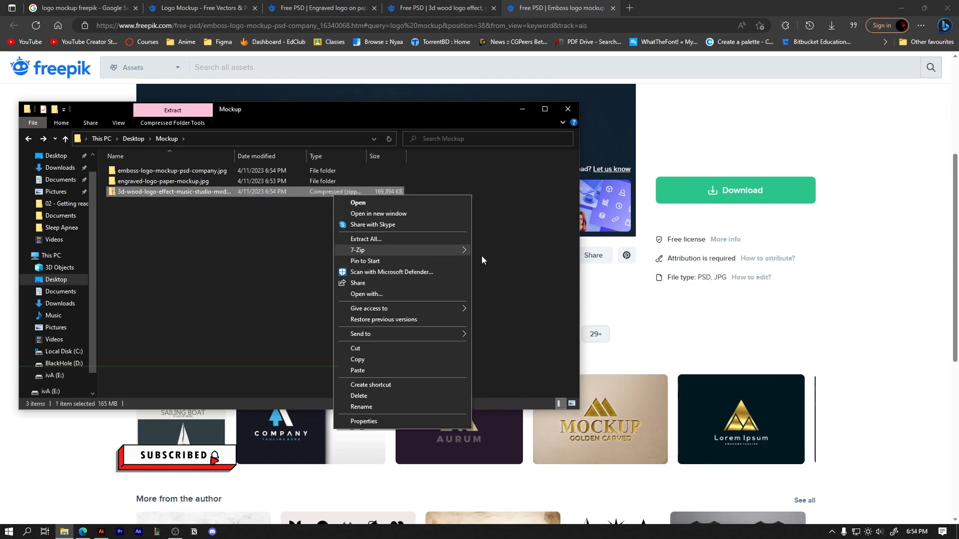
{"action": "left_click", "coordinate": [541, 292]}
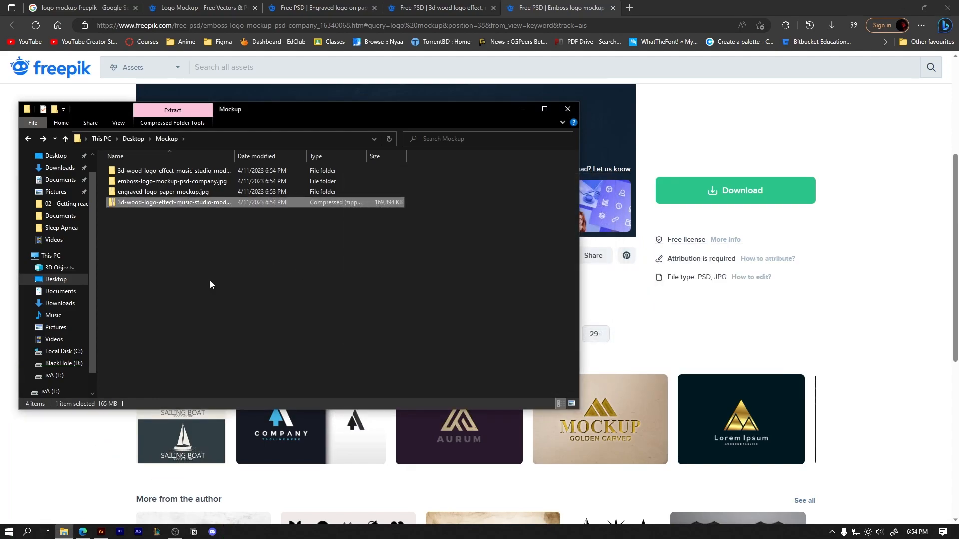
Permanently delete the 3d-wood-logo-effect zip archive from the Mockup folder
{"action": "right_click", "coordinate": [137, 202]}
{"action": "left_click", "coordinate": [377, 270]}
{"action": "left_click", "coordinate": [259, 204]}
{"action": "key", "text": "shift+Delete"}
{"action": "key", "text": "Return"}
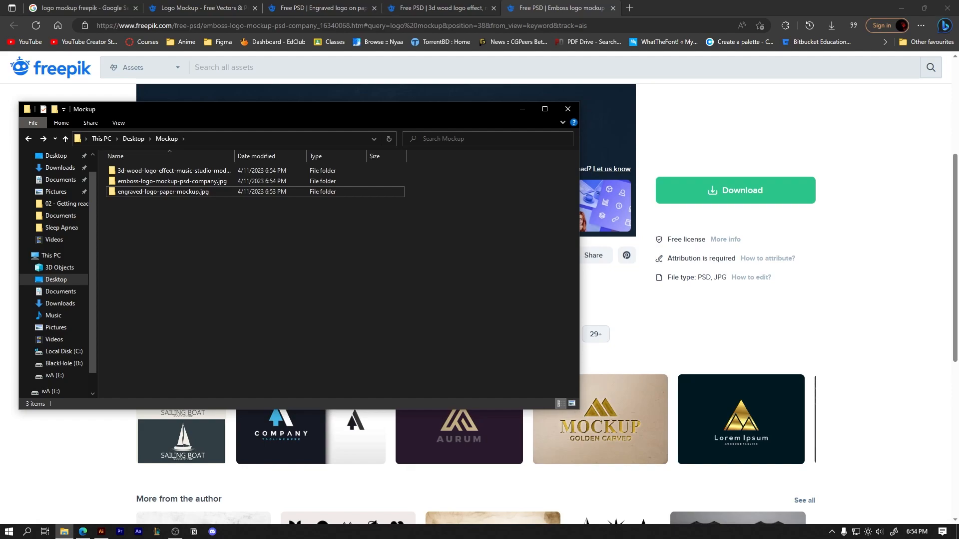
Open the extracted wood mockup's rm451-20a PSD in Photoshop and open the contents of its [YOUR IMAGE HERE] smart object
{"action": "double_click", "coordinate": [266, 173]}
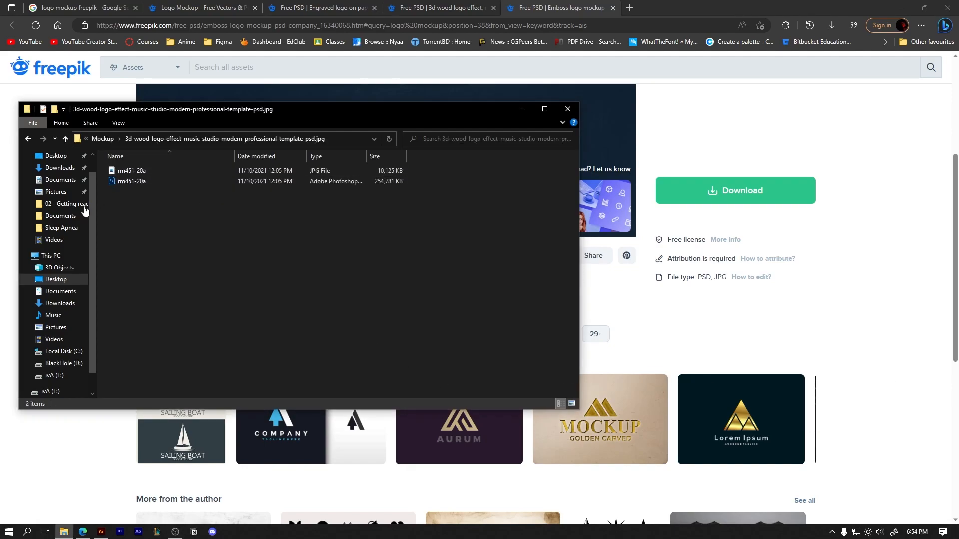
{"action": "double_click", "coordinate": [161, 181]}
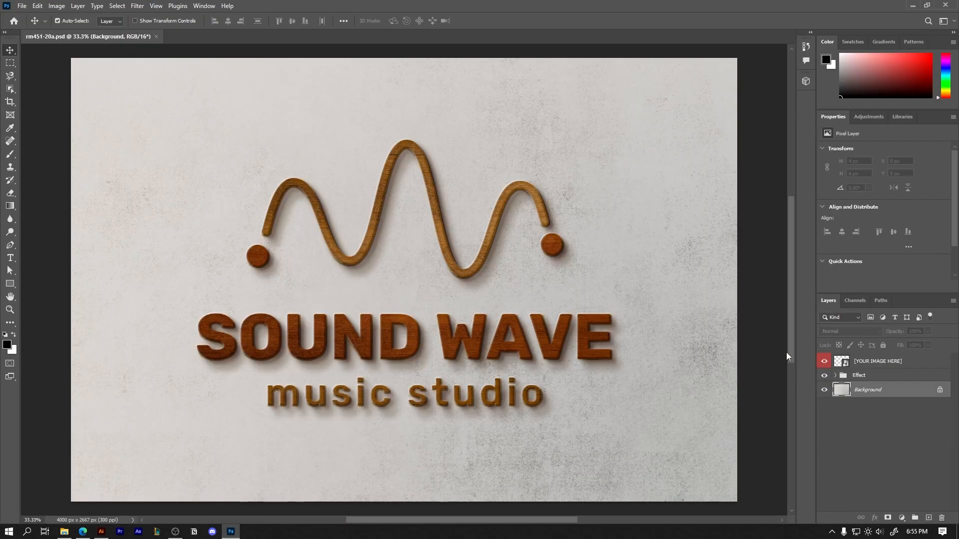
{"action": "left_click", "coordinate": [835, 375]}
{"action": "left_click", "coordinate": [835, 376]}
{"action": "double_click", "coordinate": [839, 363]}
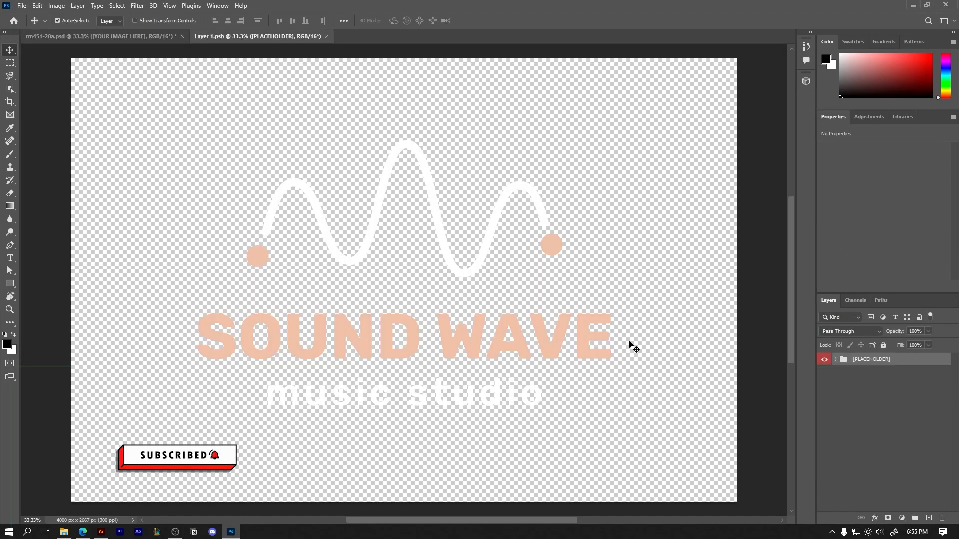
{"action": "left_click", "coordinate": [549, 344]}
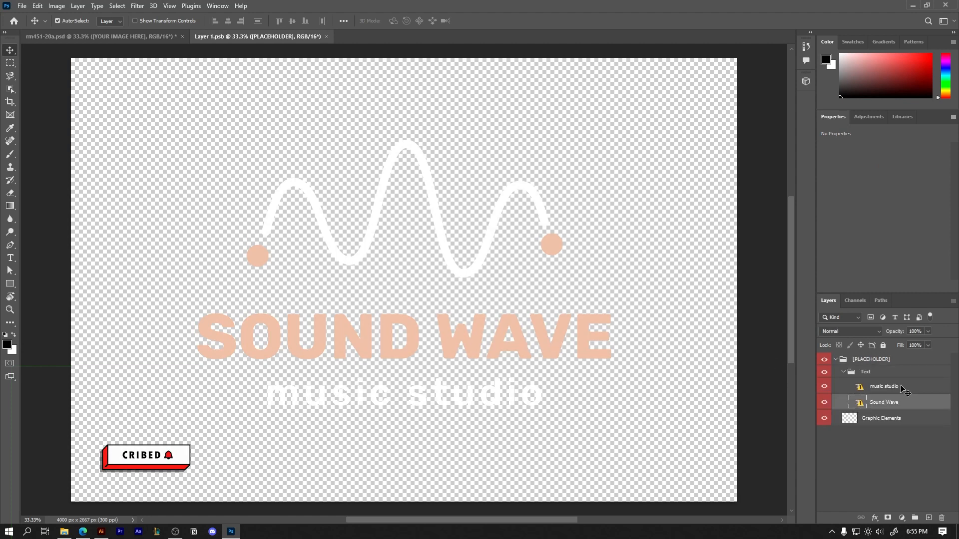
Check what the Graphic Elements, Sound Wave and music studio layers contain by toggling each one's visibility
{"action": "left_click", "coordinate": [836, 360]}
{"action": "left_click", "coordinate": [836, 360]}
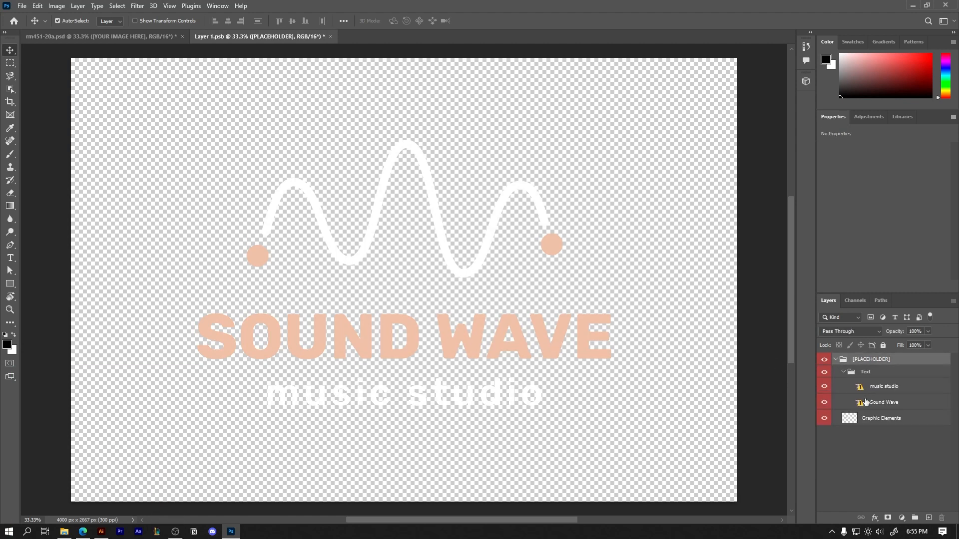
{"action": "left_click", "coordinate": [825, 419]}
{"action": "left_click", "coordinate": [825, 418]}
{"action": "left_click", "coordinate": [824, 402]}
{"action": "left_click", "coordinate": [825, 402]}
{"action": "left_click", "coordinate": [824, 386]}
{"action": "left_click", "coordinate": [824, 386]}
{"action": "left_click", "coordinate": [904, 446]}
Hide the music studio, Sound Wave and Graphic Elements layers in the [PLACEHOLDER] group
{"action": "left_click", "coordinate": [824, 386]}
{"action": "left_click", "coordinate": [824, 386]}
{"action": "left_click", "coordinate": [824, 402]}
{"action": "left_click", "coordinate": [825, 418]}
{"action": "left_click", "coordinate": [824, 386]}
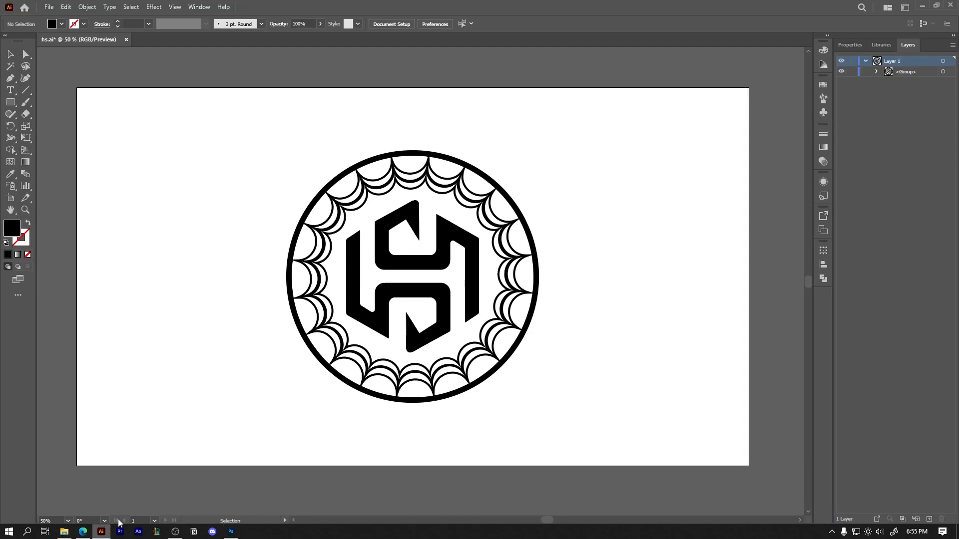
Switch to Illustrator, select the entire circular logo on the artboard, and return to the smart object in Photoshop
{"action": "left_click", "coordinate": [101, 531]}
{"action": "left_click_drag", "start_coordinate": [253, 171], "coordinate": [545, 437]}
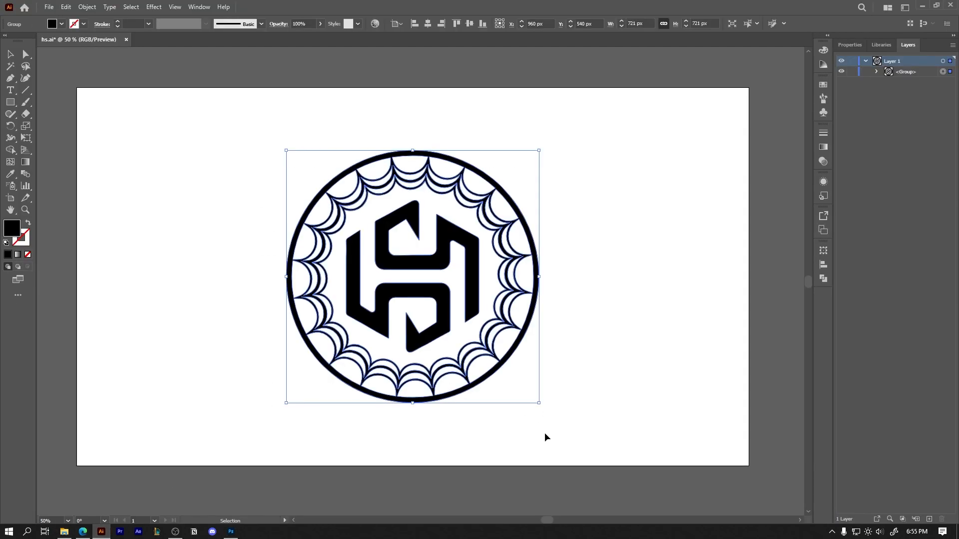
{"action": "left_click", "coordinate": [230, 532]}
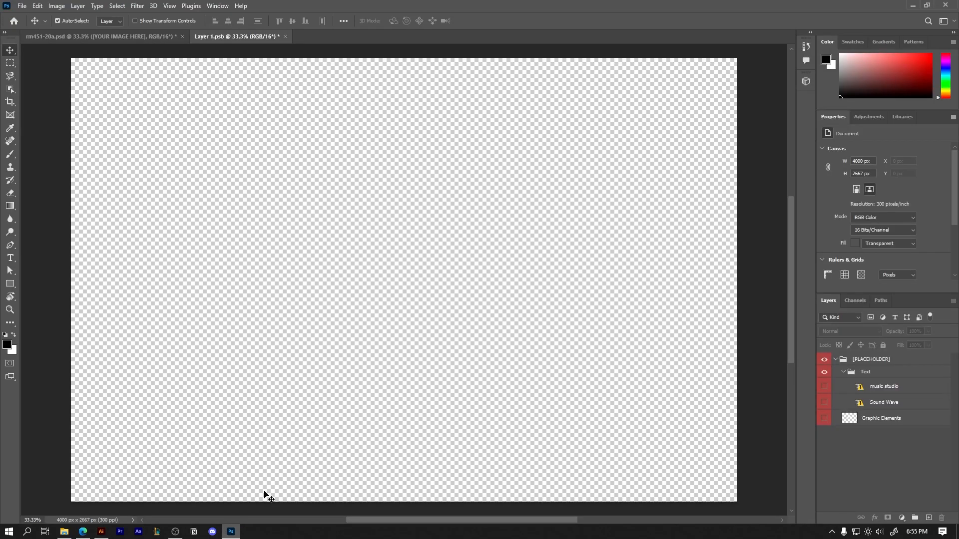
View the wood mockup's rm451-20a JPG preview from its folder, and close the viewer and minimize the folder
{"action": "left_click", "coordinate": [64, 531]}
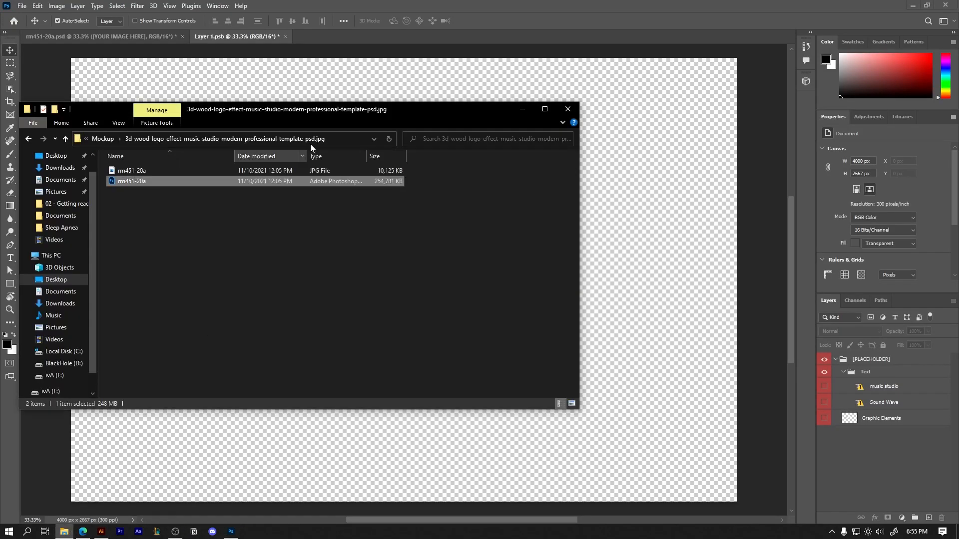
{"action": "double_click", "coordinate": [211, 170]}
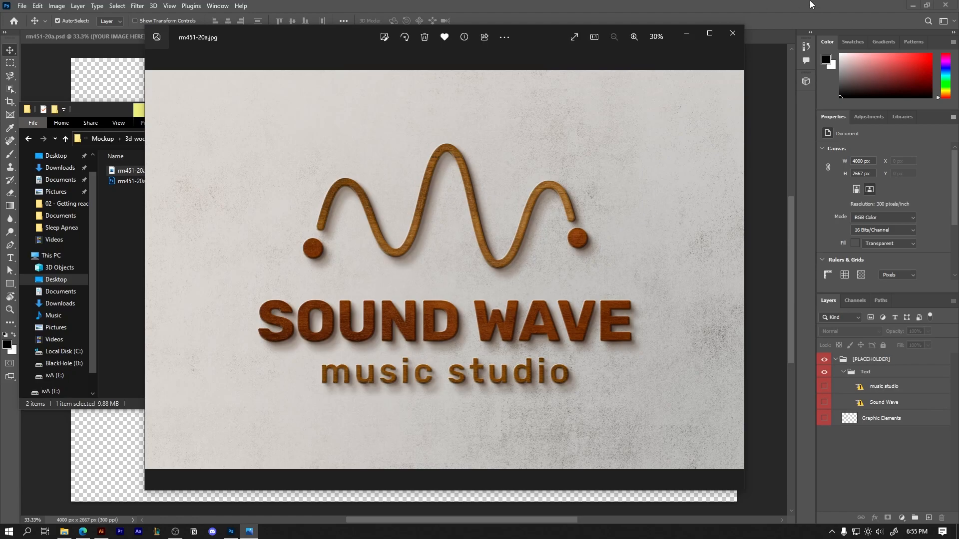
{"action": "left_click", "coordinate": [725, 39]}
{"action": "left_click", "coordinate": [522, 110]}
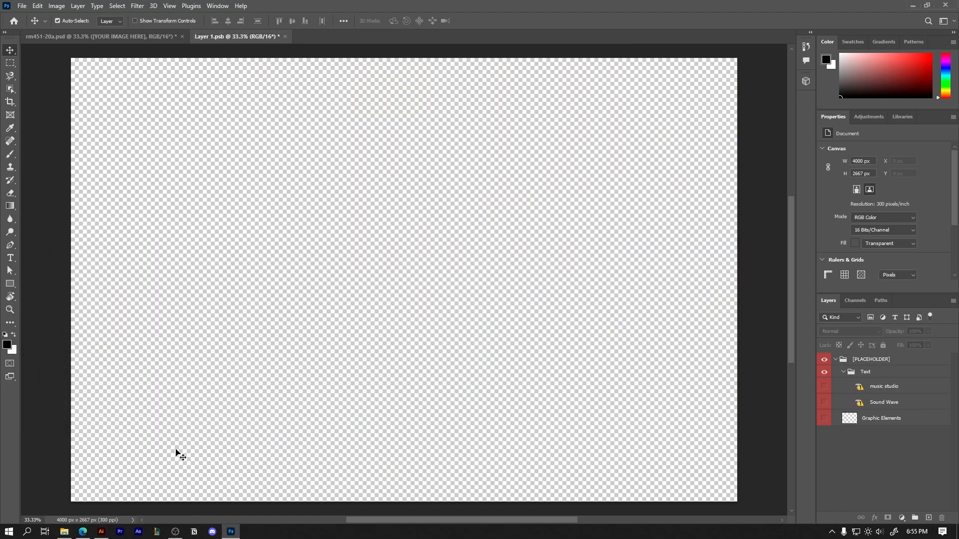
Switch to Illustrator and add the selected circular logo to the document's export assets
{"action": "left_click", "coordinate": [102, 532]}
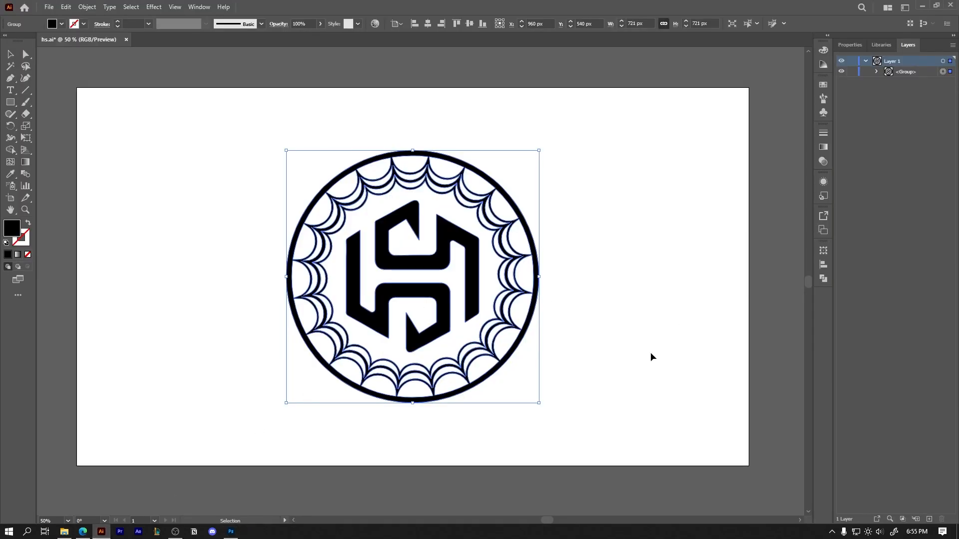
{"action": "left_click", "coordinate": [823, 216]}
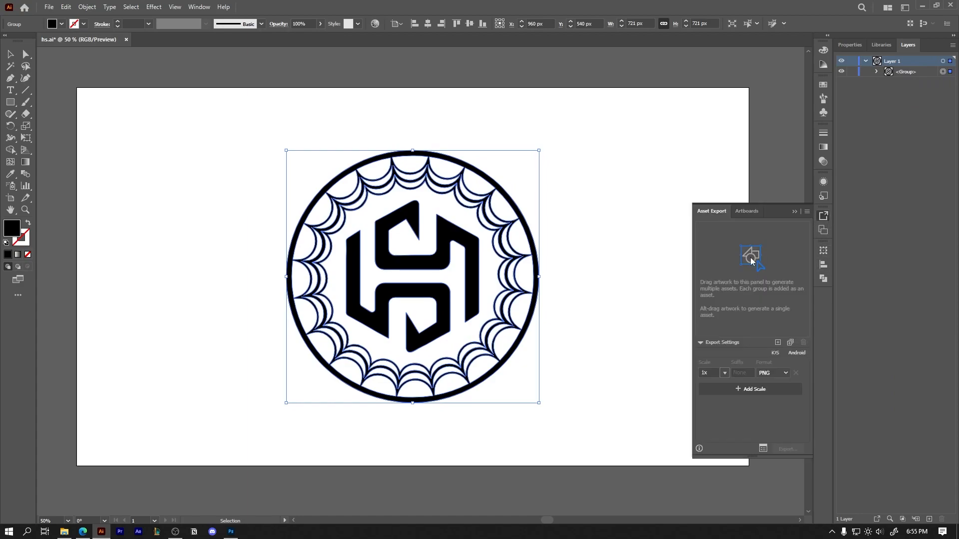
{"action": "left_click", "coordinate": [789, 343]}
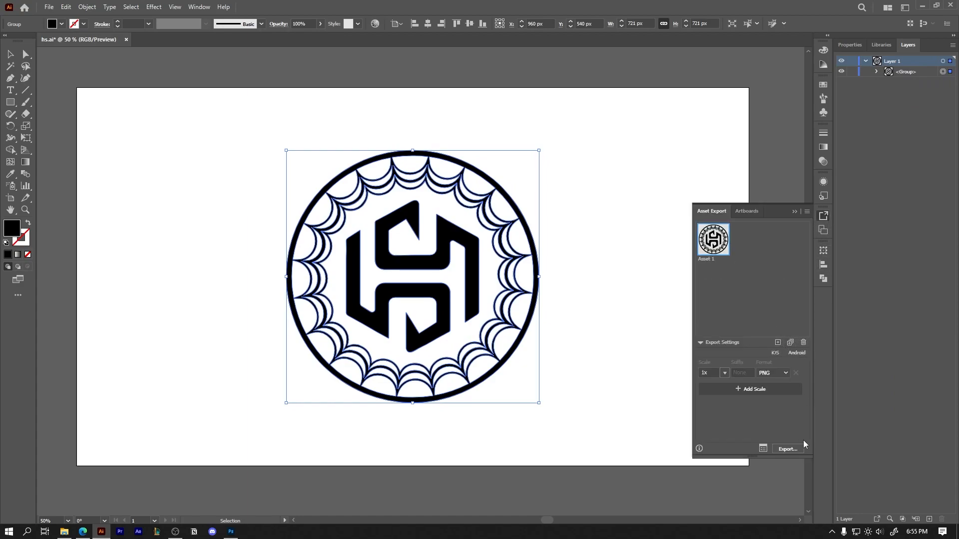
Export the logo asset as a 1x PNG into the Mockup folder on the desktop
{"action": "left_click", "coordinate": [788, 449]}
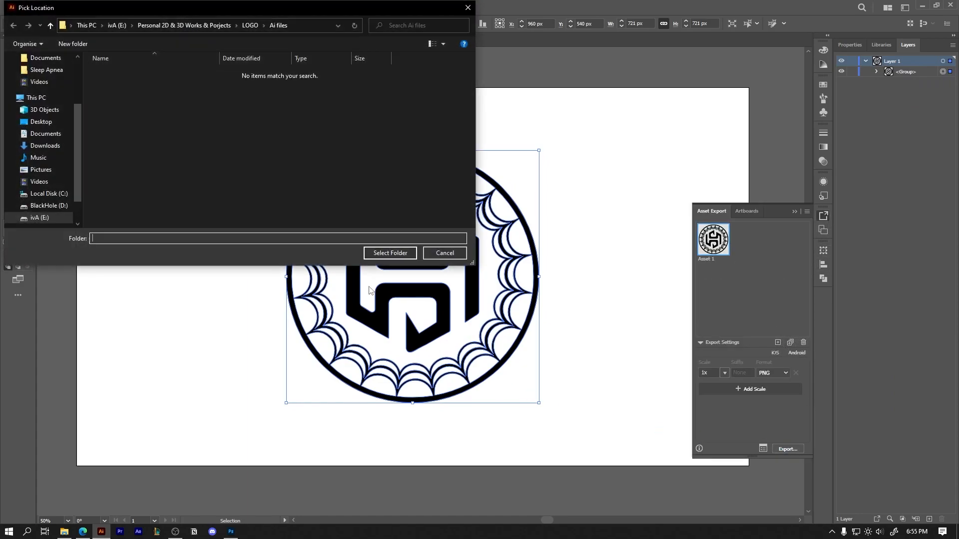
{"action": "left_click", "coordinate": [67, 532]}
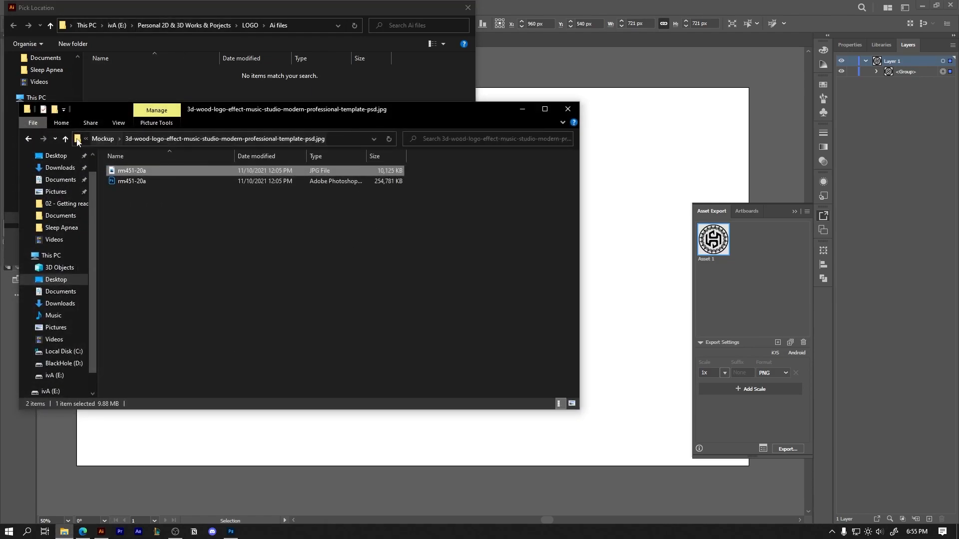
{"action": "left_click", "coordinate": [102, 139]}
{"action": "left_click", "coordinate": [285, 138]}
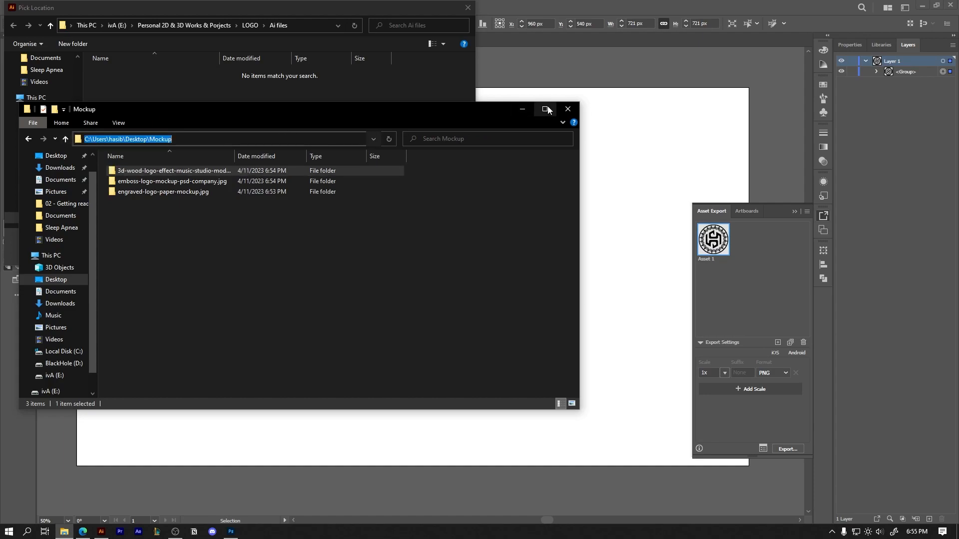
{"action": "left_click", "coordinate": [567, 108]}
{"action": "left_click", "coordinate": [313, 25]}
{"action": "type", "text": "C:\\Users\\Hasib Shanto\\Desktop\\Mockup"}
{"action": "key", "text": "Return"}
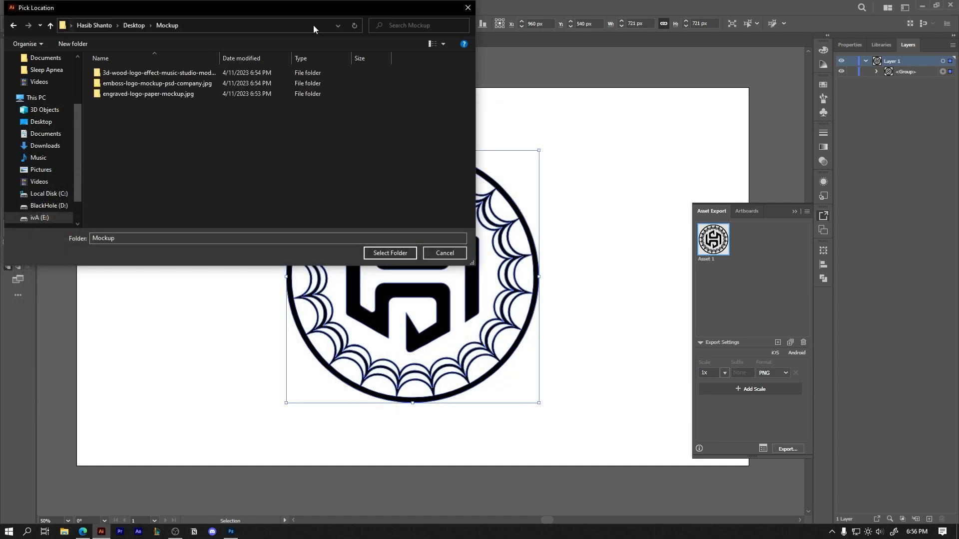
{"action": "left_click", "coordinate": [390, 253]}
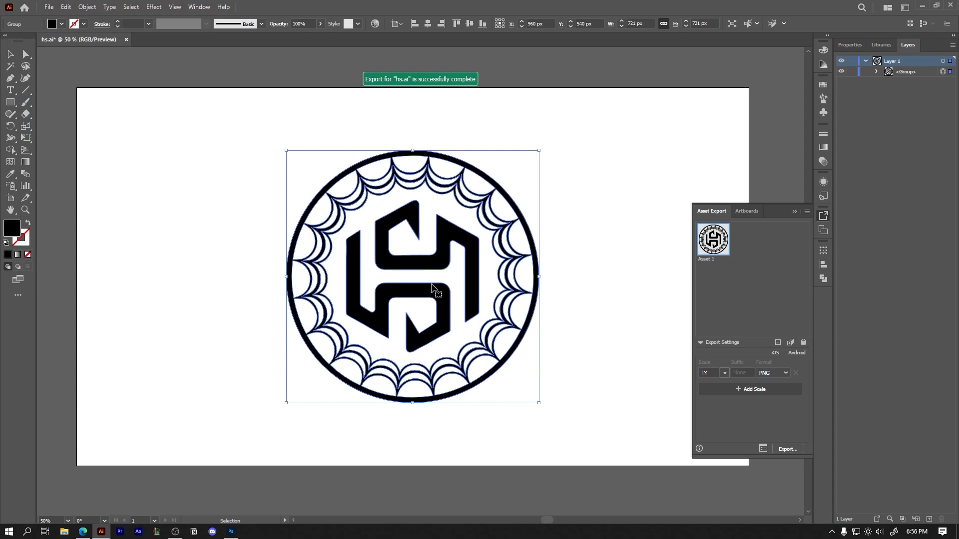
Open the 1x subfolder of the desktop Mockup folder in File Explorer to reach the exported logo
{"action": "left_click", "coordinate": [64, 531]}
{"action": "left_click", "coordinate": [289, 137]}
{"action": "type", "text": "C:\\Users\\hasib\\Desktop\\Mockup"}
{"action": "key", "text": "Return"}
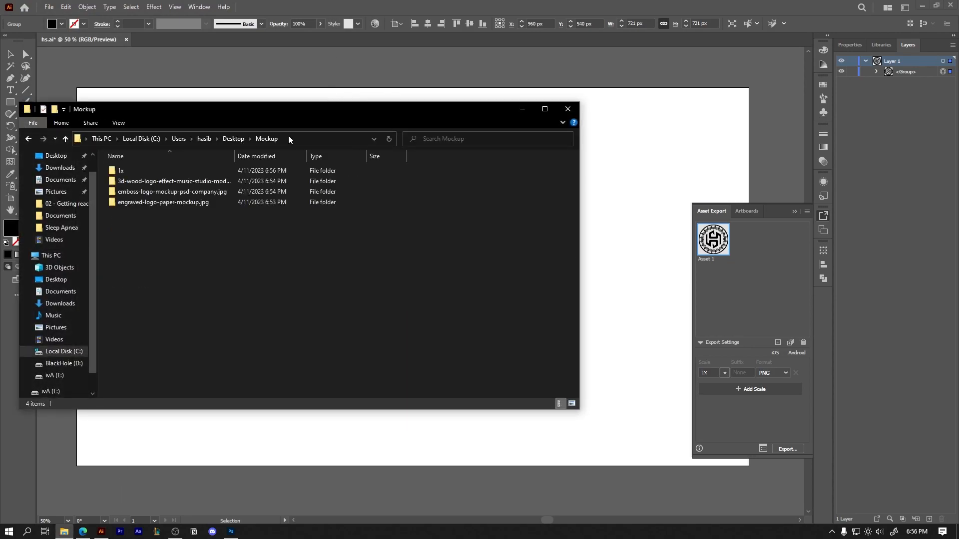
{"action": "double_click", "coordinate": [151, 171]}
{"action": "left_click_drag", "start_coordinate": [197, 111], "coordinate": [400, 120]}
{"action": "left_click", "coordinate": [662, 181]}
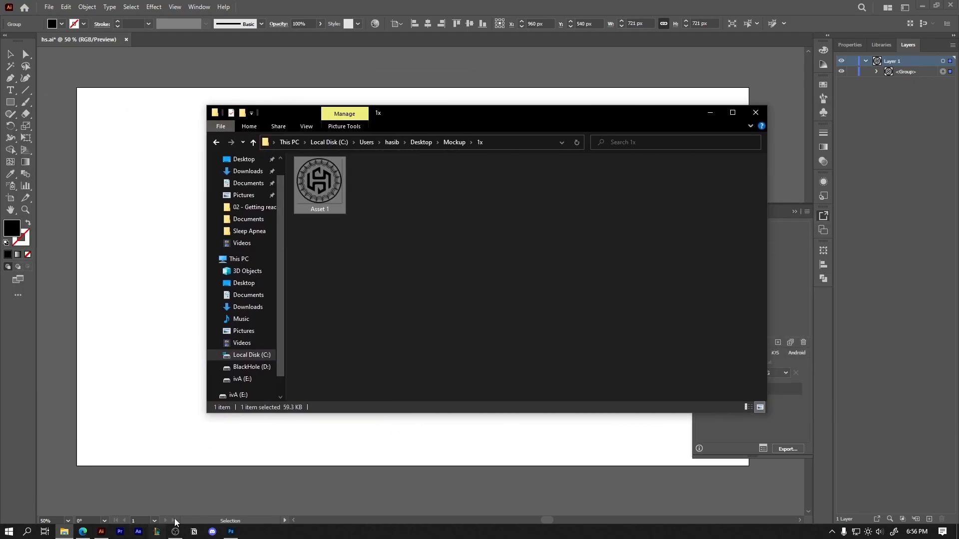
Place the exported Asset 1 logo into the Layer 1.psb smart object in Photoshop and save it
{"action": "left_click", "coordinate": [231, 532]}
{"action": "key", "text": "alt+Tab"}
{"action": "left_click_drag", "start_coordinate": [323, 175], "coordinate": [418, 444]}
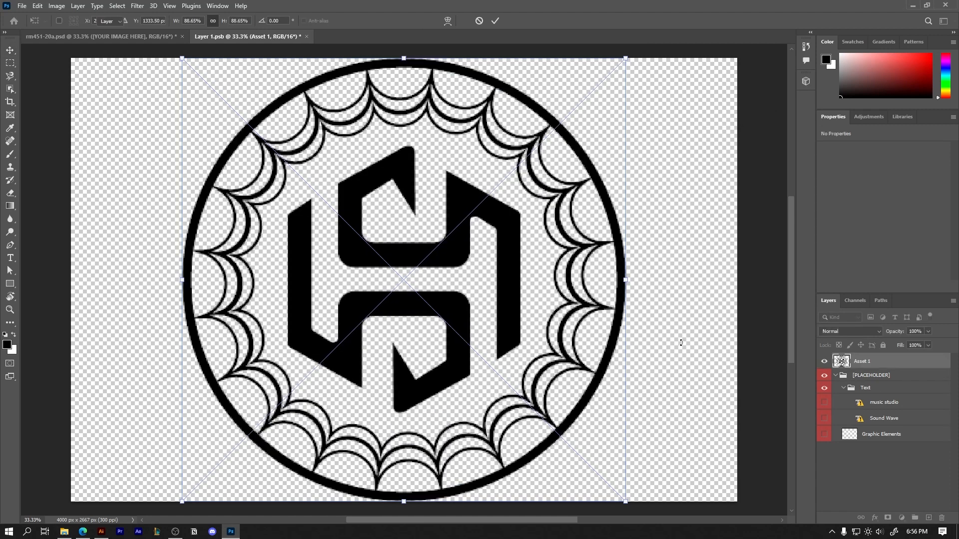
{"action": "key", "text": "Return"}
{"action": "key", "text": "ctrl+s"}
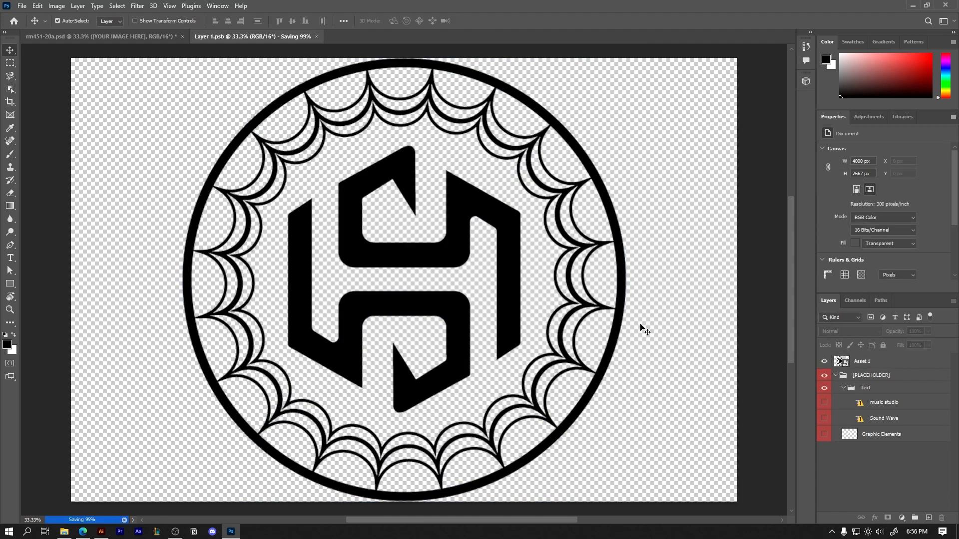
Scale the placed logo down to about 1894 px wide around its centre, save the smart object, and return to rm451-20a.psd
{"action": "key", "text": "ctrl+t"}
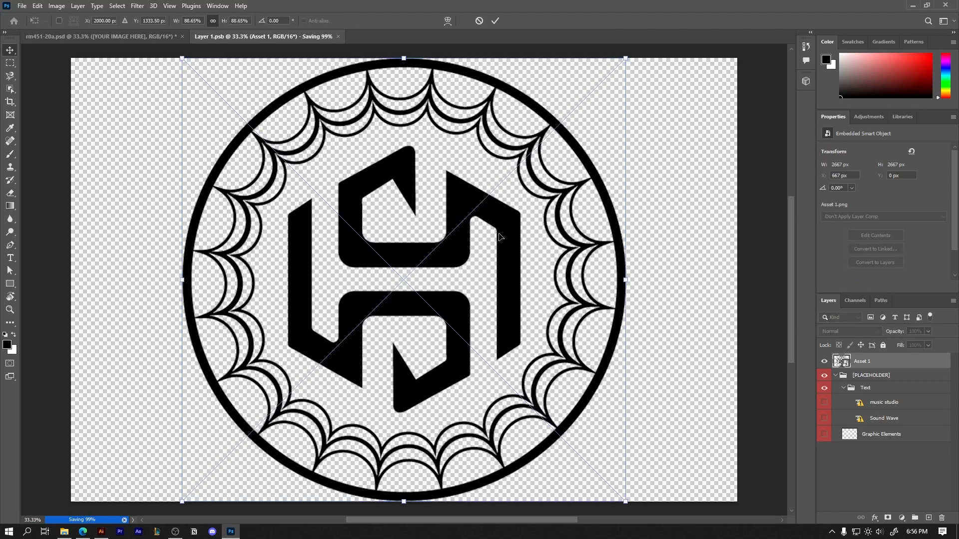
{"action": "left_click_drag", "start_coordinate": [626, 58], "coordinate": [568, 121]}
{"action": "key", "text": "Return"}
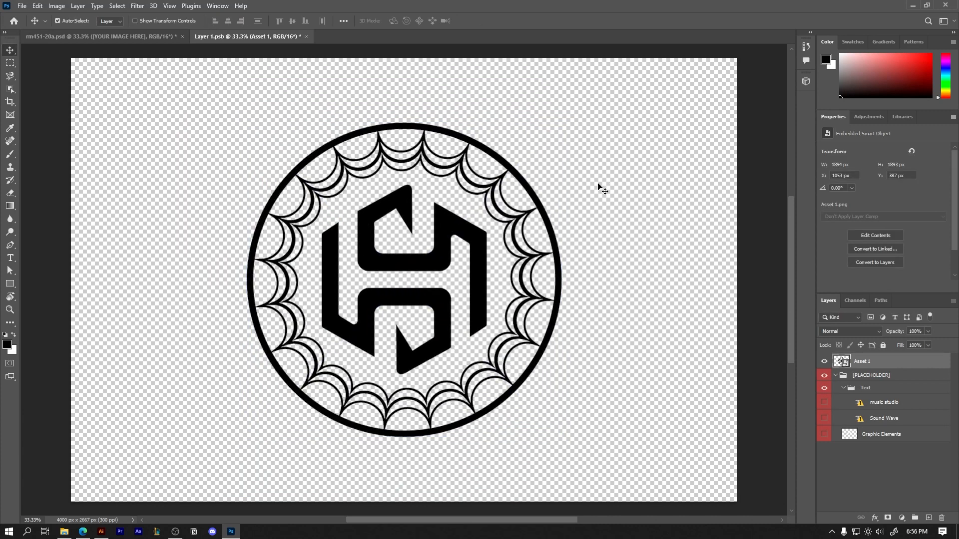
{"action": "key", "text": "ctrl+s"}
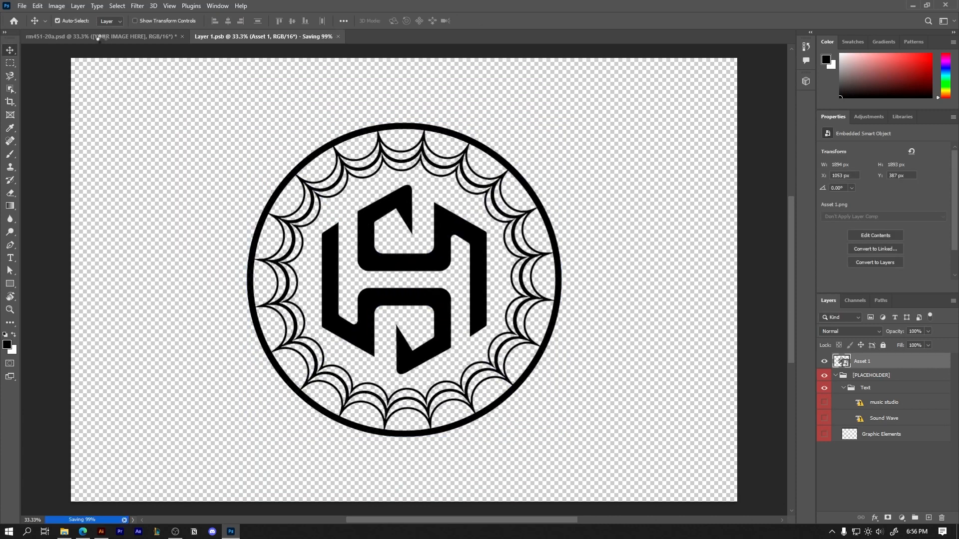
{"action": "left_click", "coordinate": [101, 38]}
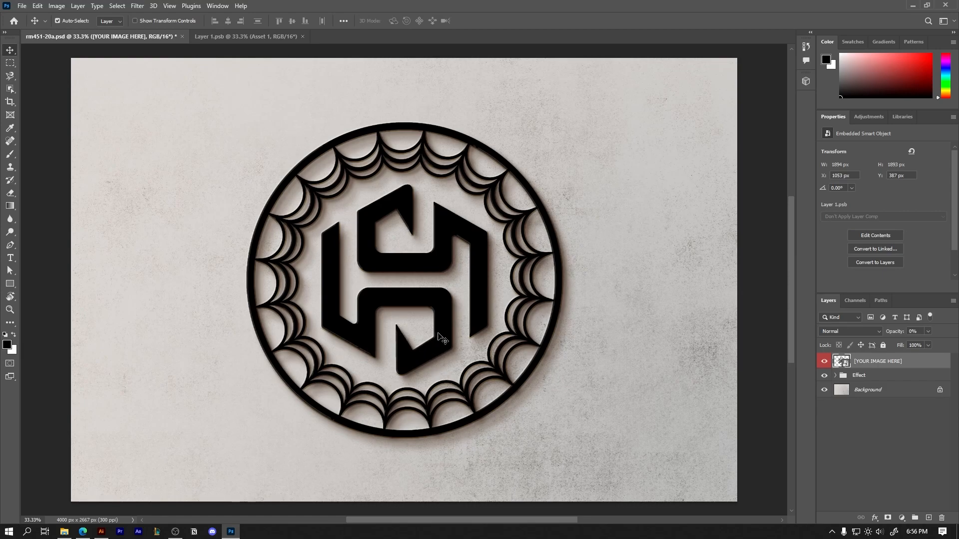
View the emboss logo mockup's rm381-03a JPG preview from the Mockup folder and close the viewer
{"action": "left_click", "coordinate": [64, 531]}
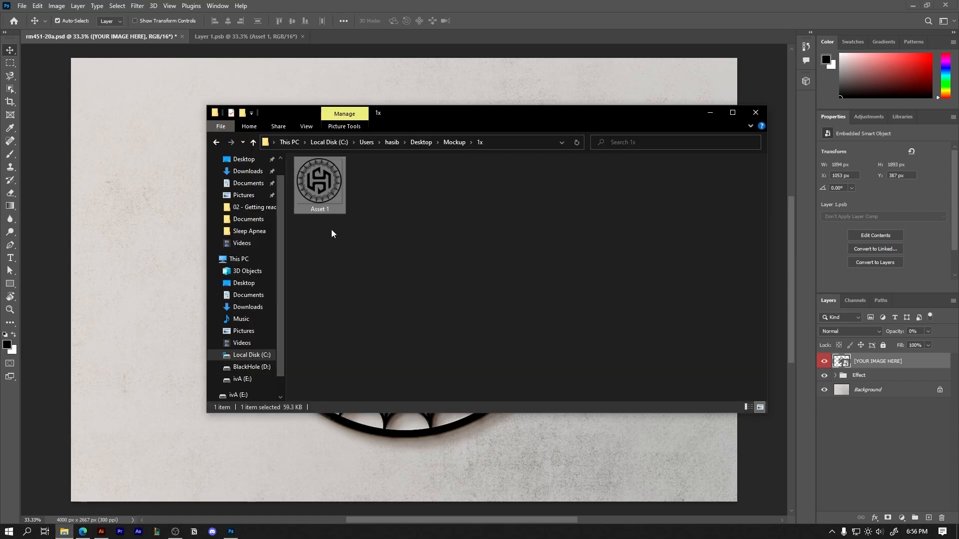
{"action": "key", "text": "alt+Up"}
{"action": "double_click", "coordinate": [328, 174]}
{"action": "double_click", "coordinate": [327, 175]}
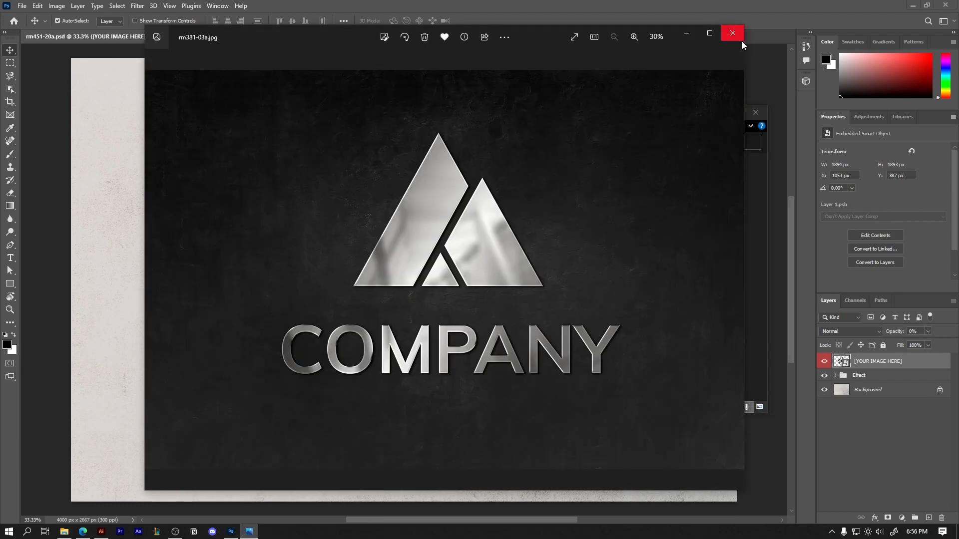
{"action": "left_click", "coordinate": [732, 34]}
View the 18895193 JPG preview in the engraved-logo-paper-mockup folder and close the viewer
{"action": "key", "text": "alt+Up"}
{"action": "double_click", "coordinate": [333, 194]}
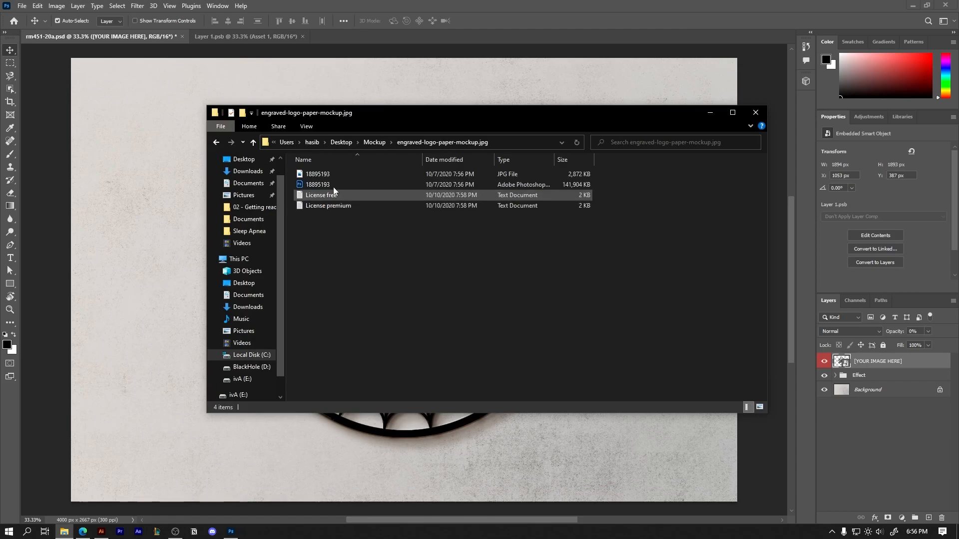
{"action": "left_click", "coordinate": [324, 175]}
{"action": "double_click", "coordinate": [324, 175]}
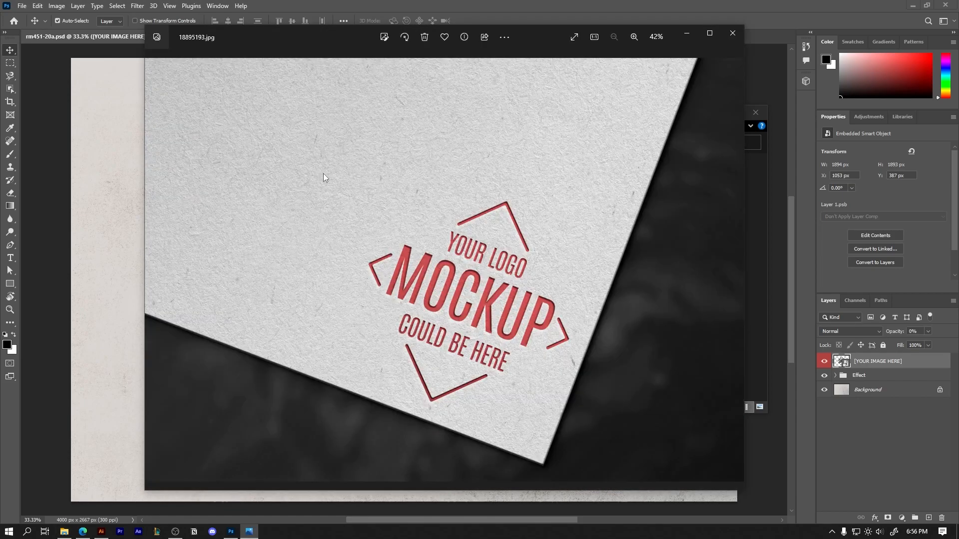
{"action": "left_click", "coordinate": [731, 33]}
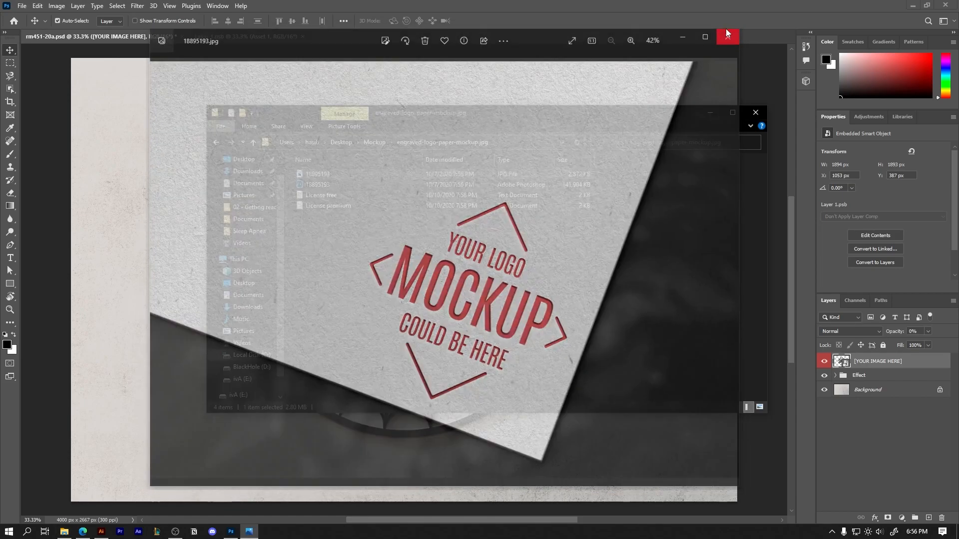
Open the 18895193 PSD and the contents of its DOUBLE CLICK TO CHANGE DESIGN smart object, declining the text layer update
{"action": "double_click", "coordinate": [333, 185]}
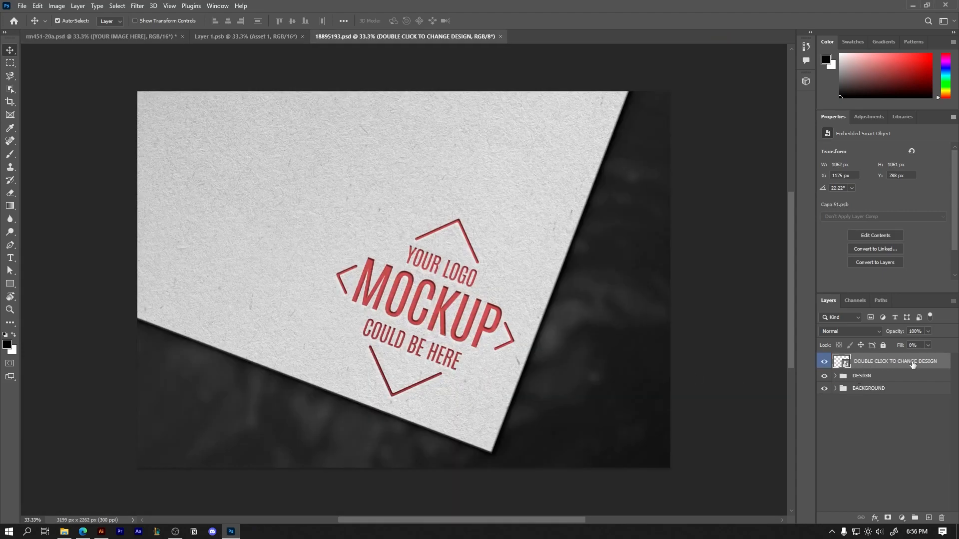
{"action": "double_click", "coordinate": [841, 365]}
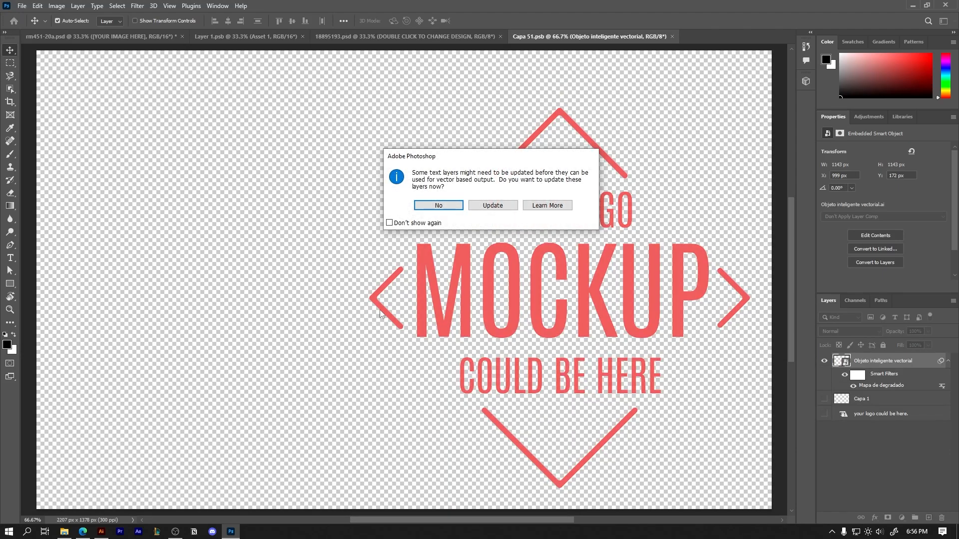
{"action": "left_click", "coordinate": [431, 209]}
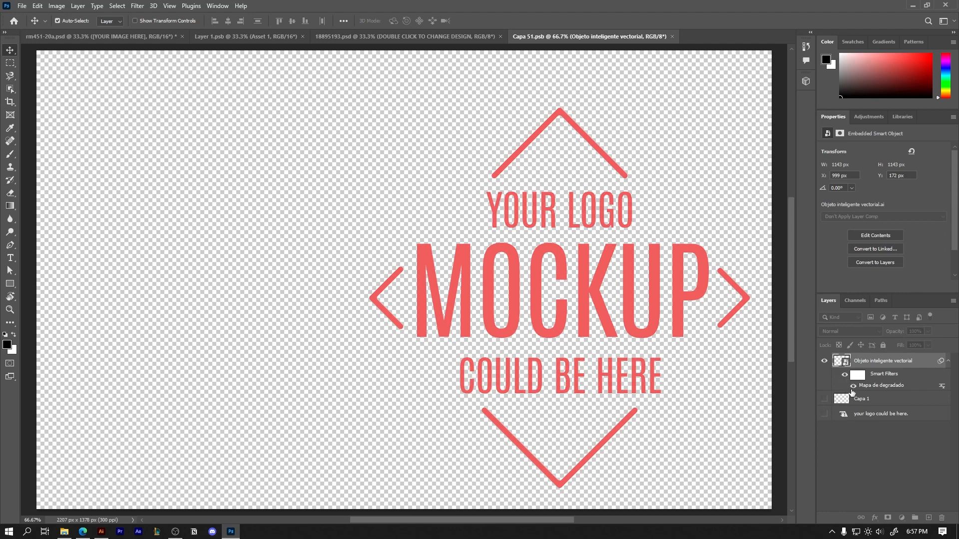
Hide the Objeto inteligente vectorial placeholder layer in the smart object
{"action": "left_click", "coordinate": [824, 363]}
{"action": "left_click", "coordinate": [824, 364]}
{"action": "left_click", "coordinate": [824, 363]}
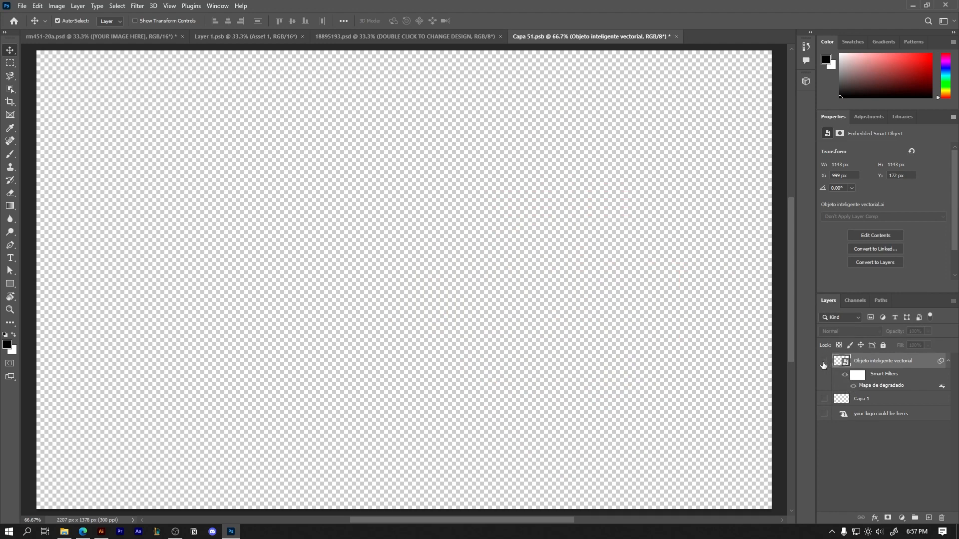
Place the Asset 1 logo from the Mockup 1x folder into the Capa 51.psb smart object
{"action": "left_click", "coordinate": [65, 531]}
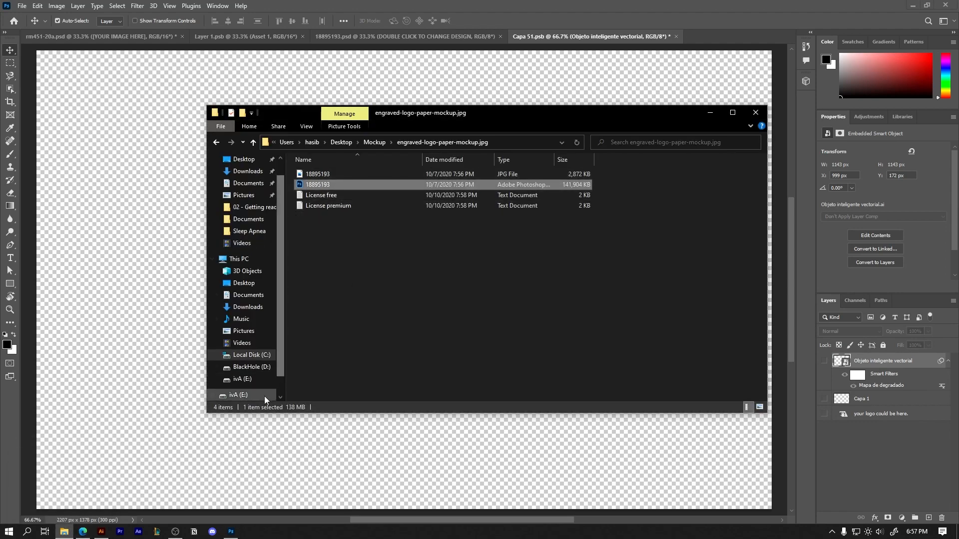
{"action": "key", "text": "alt+Left"}
{"action": "double_click", "coordinate": [322, 178]}
{"action": "left_click_drag", "start_coordinate": [321, 178], "coordinate": [578, 466]}
Scale the logo to about 794 px wide, move it to the canvas's right half, save the smart object, and return to 18895193.psd
{"action": "left_click_drag", "start_coordinate": [636, 284], "coordinate": [441, 282]}
{"action": "left_click_drag", "start_coordinate": [322, 312], "coordinate": [613, 311]}
{"action": "key", "text": "Return"}
{"action": "key", "text": "ctrl+s"}
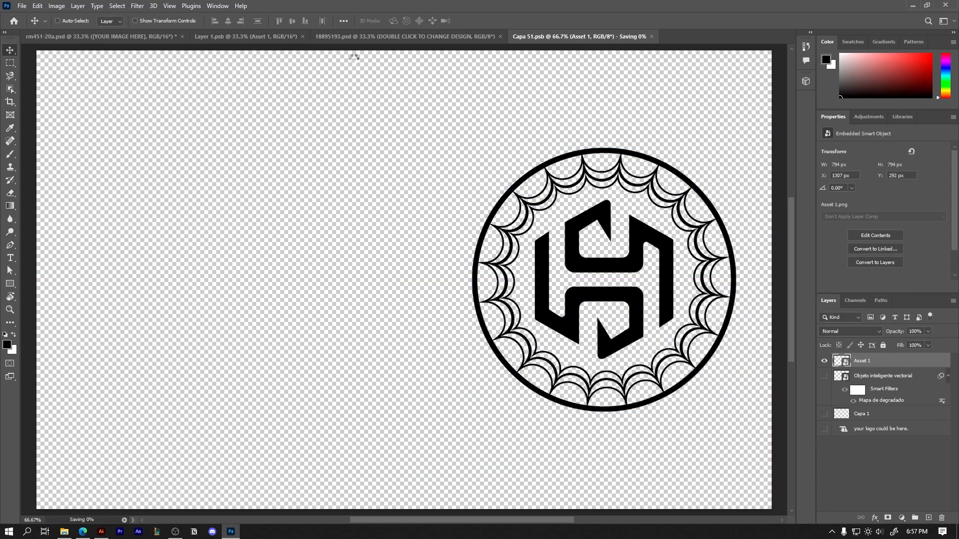
{"action": "left_click", "coordinate": [396, 42]}
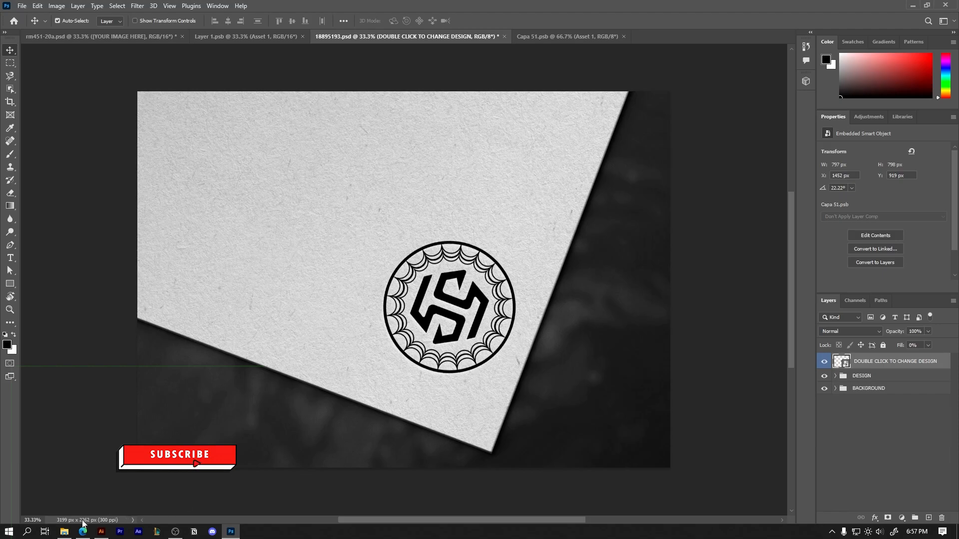
Switch to Illustrator, select the circular logo, and change its fill to white (FFFFFF)
{"action": "left_click", "coordinate": [101, 531]}
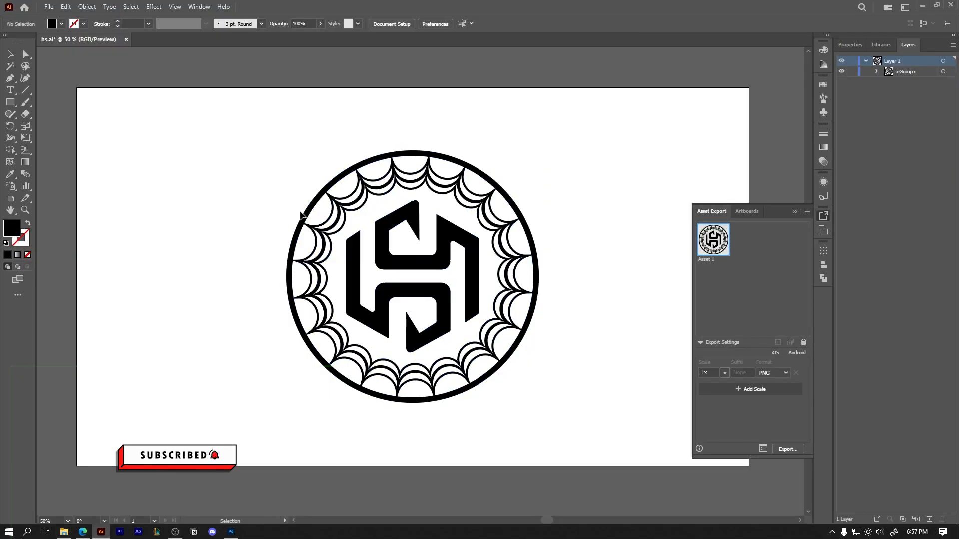
{"action": "left_click", "coordinate": [300, 217]}
{"action": "double_click", "coordinate": [12, 228]}
{"action": "left_click_drag", "start_coordinate": [349, 385], "coordinate": [329, 359]}
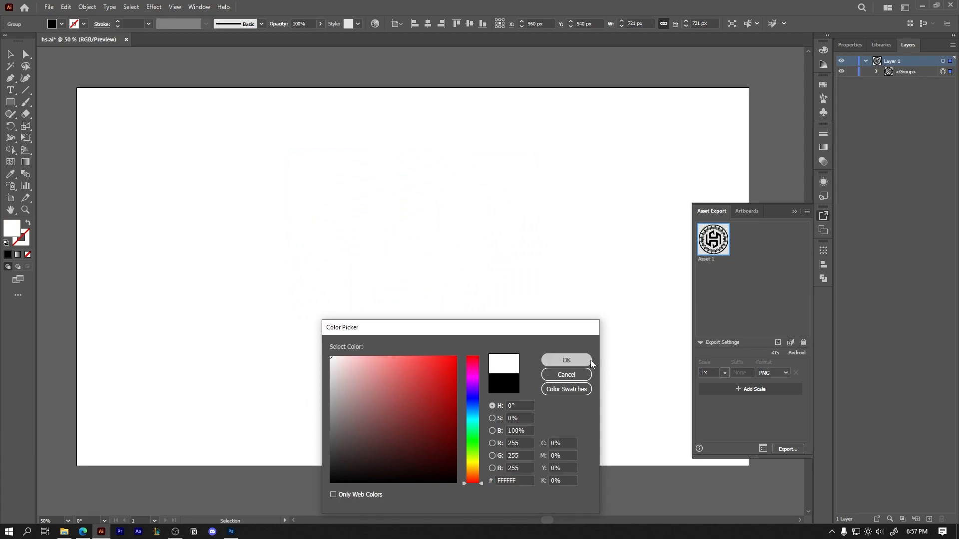
{"action": "left_click", "coordinate": [570, 360]}
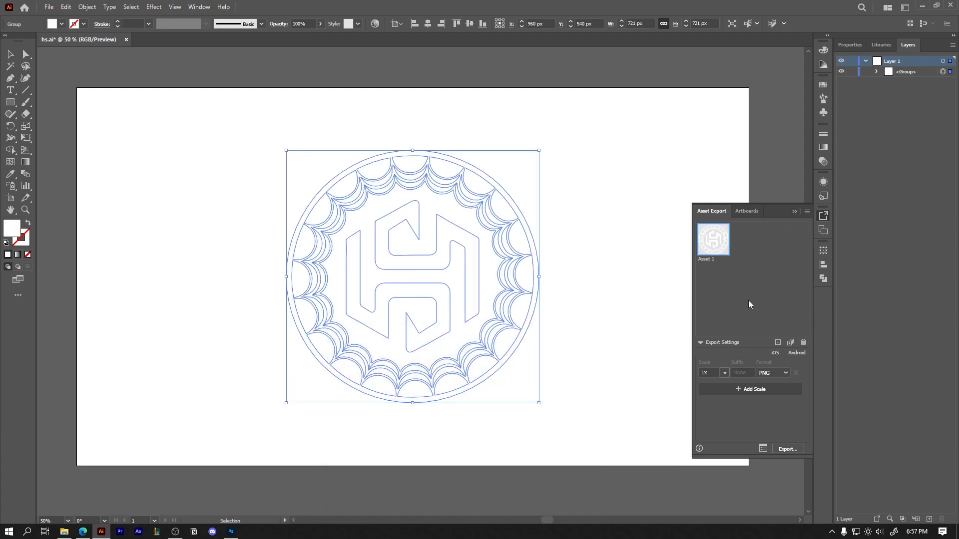
Export the white logo as a new 1x PNG asset to the Mockup folder and select Asset 2 in the 1x folder
{"action": "left_click", "coordinate": [778, 342]}
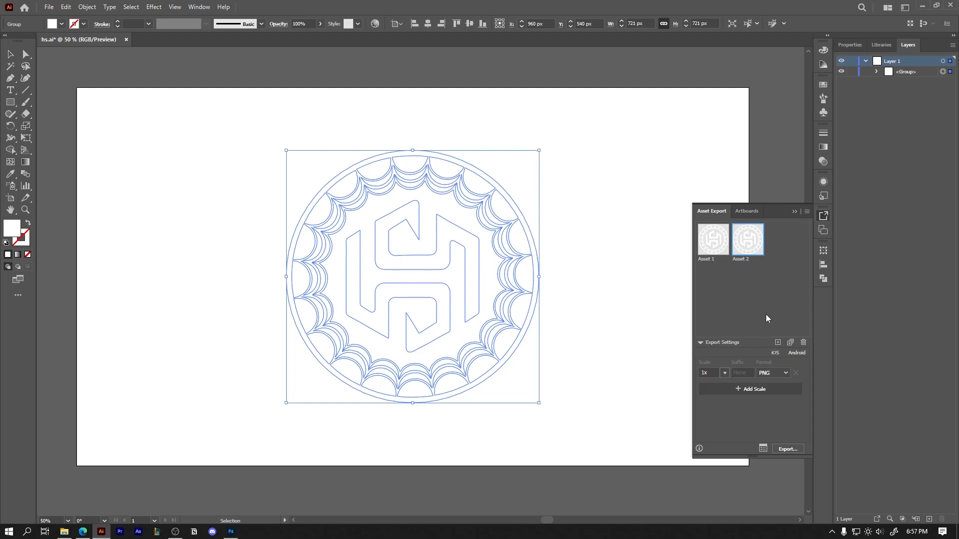
{"action": "left_click", "coordinate": [787, 449]}
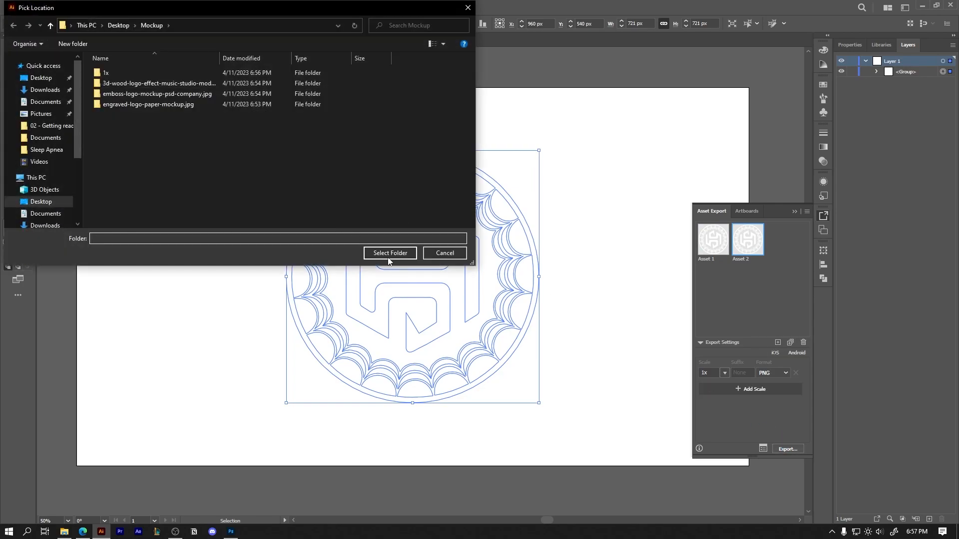
{"action": "left_click", "coordinate": [390, 253]}
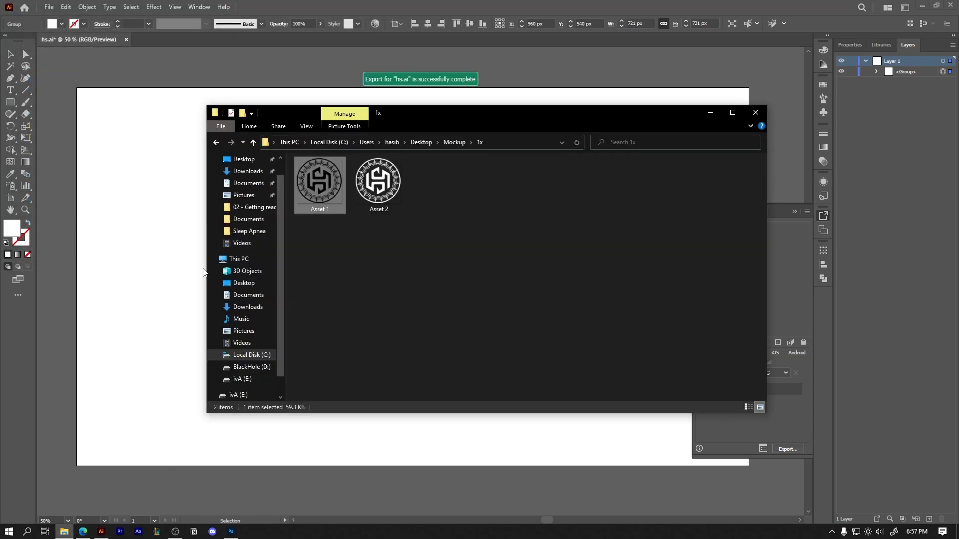
{"action": "left_click", "coordinate": [377, 209]}
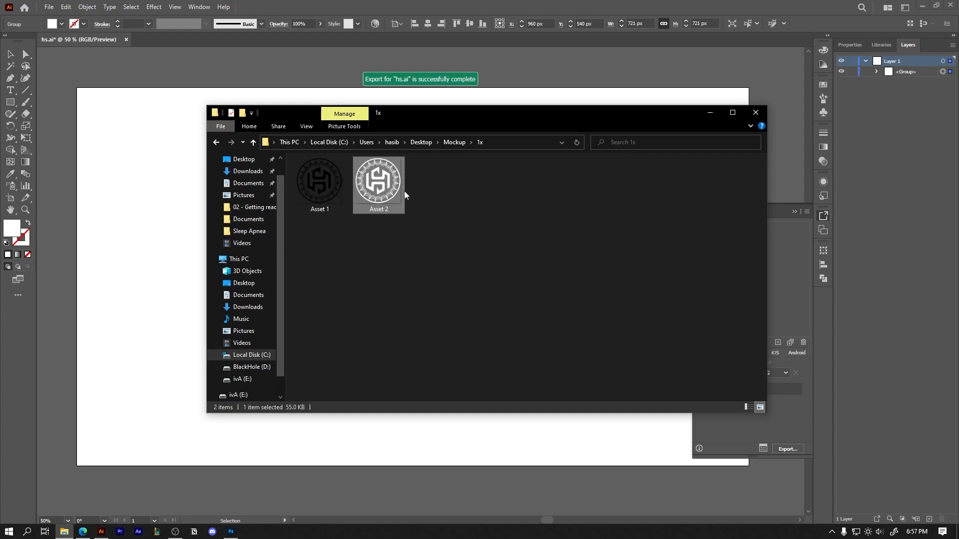
Open rm381-03a.psd in Photoshop from the Mockup folder's emboss-logo-mockup-psd-company.jpg subfolder
{"action": "left_click", "coordinate": [710, 112]}
{"action": "left_click", "coordinate": [64, 531]}
{"action": "key", "text": "alt+Up"}
{"action": "double_click", "coordinate": [320, 195]}
{"action": "double_click", "coordinate": [325, 184]}
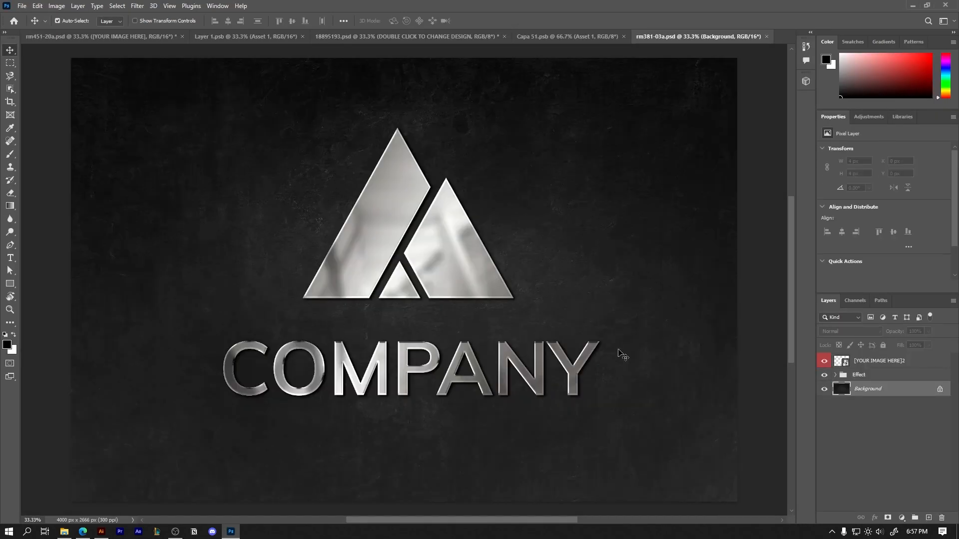
Open the [YOUR IMAGE HERE]2 smart object and hide the Text and Graphic Elements layers in its [PLACEHOLDER] group
{"action": "double_click", "coordinate": [840, 362]}
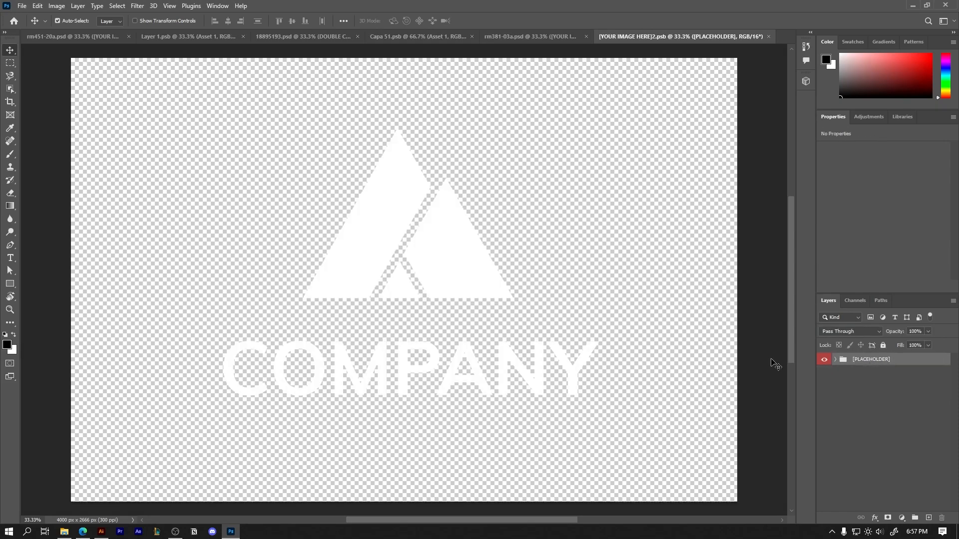
{"action": "left_click", "coordinate": [479, 291]}
{"action": "left_click", "coordinate": [826, 392]}
{"action": "left_click", "coordinate": [825, 392]}
{"action": "left_click", "coordinate": [824, 375]}
{"action": "left_click", "coordinate": [824, 391]}
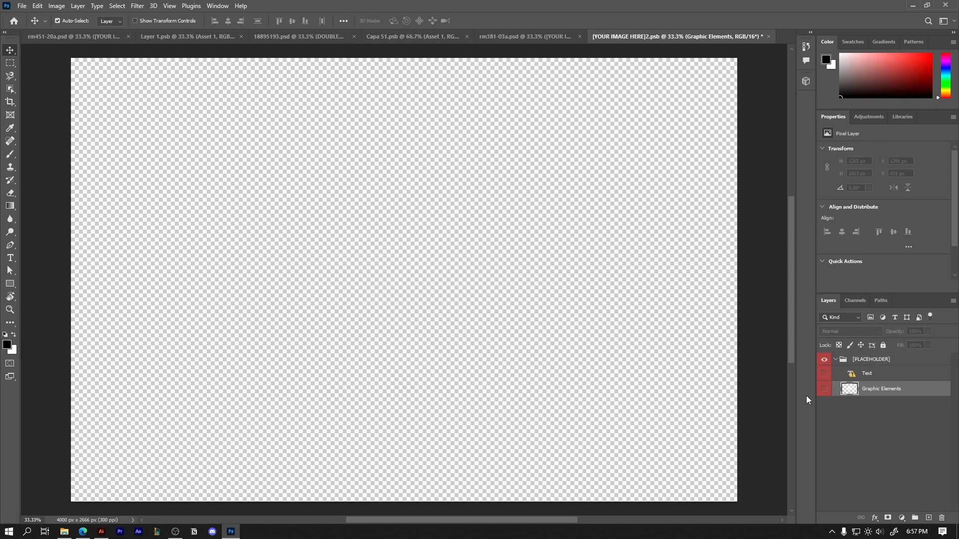
Place the white Asset 2 logo from the Mockup 1x folder into the [YOUR IMAGE HERE]2.psb smart object
{"action": "left_click", "coordinate": [64, 531]}
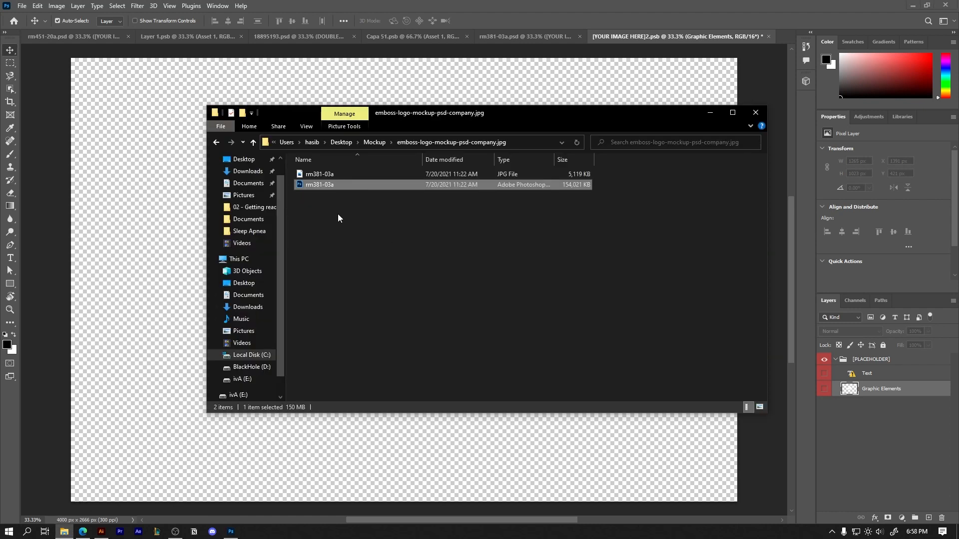
{"action": "key", "text": "BackSpace"}
{"action": "double_click", "coordinate": [333, 177]}
{"action": "left_click_drag", "start_coordinate": [375, 202], "coordinate": [430, 467]}
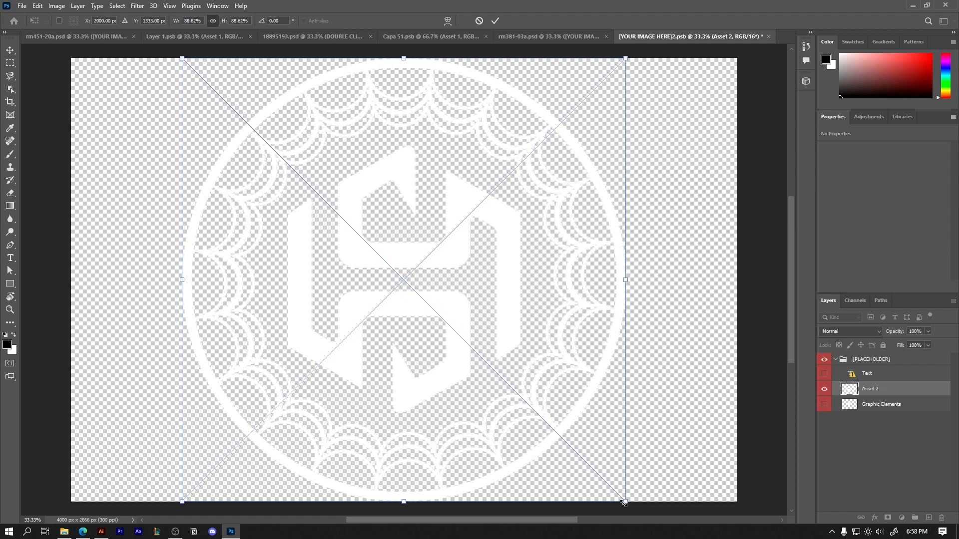
Scale the centred logo to about 2156 px wide, save the smart object, and return to rm381-03a.psd
{"action": "left_click_drag", "start_coordinate": [624, 503], "coordinate": [585, 458]}
{"action": "key", "text": "Return"}
{"action": "key", "text": "ctrl+s"}
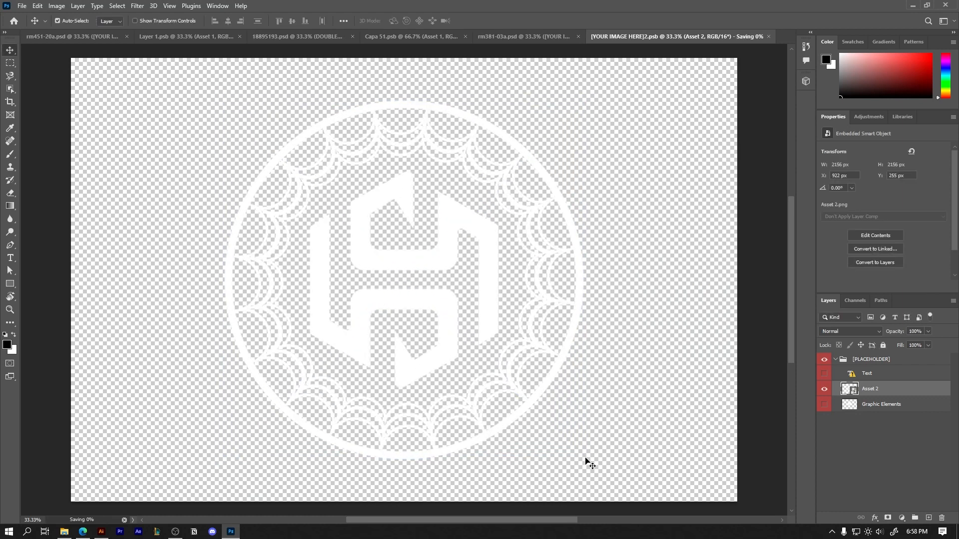
{"action": "left_click", "coordinate": [504, 40]}
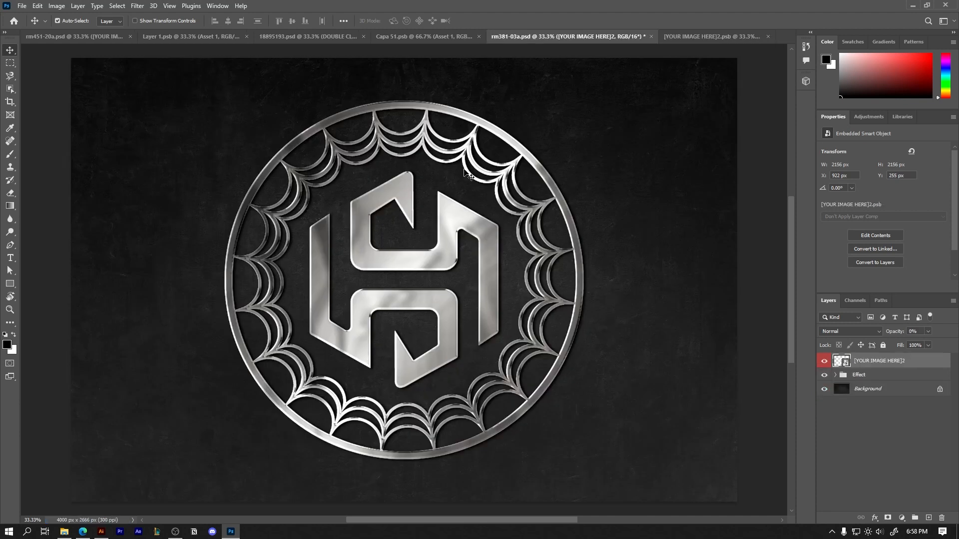
Review the finished mockups in 18895193.psd and rm451-20a.psd, ending on rm381-03a.psd
{"action": "left_click", "coordinate": [315, 36]}
{"action": "left_click", "coordinate": [55, 31]}
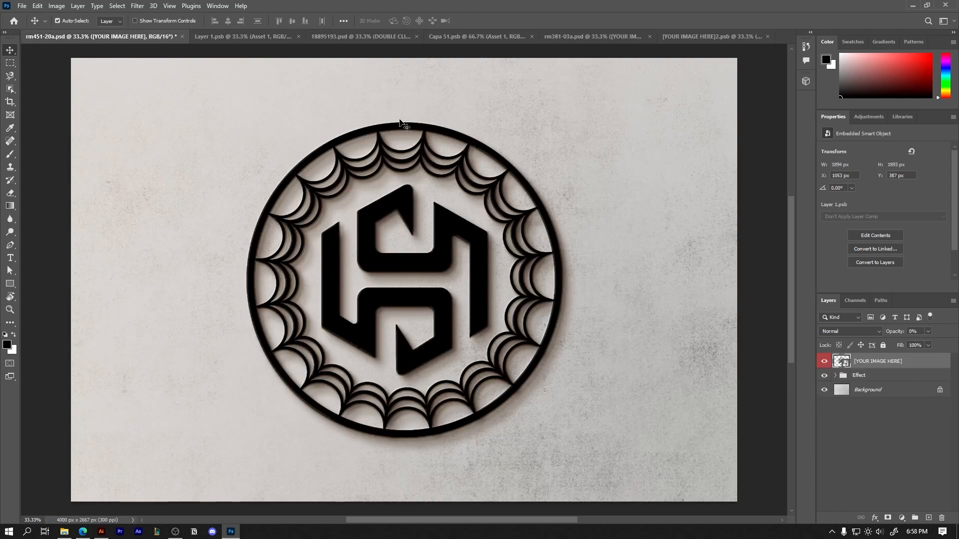
{"action": "left_click", "coordinate": [612, 32]}
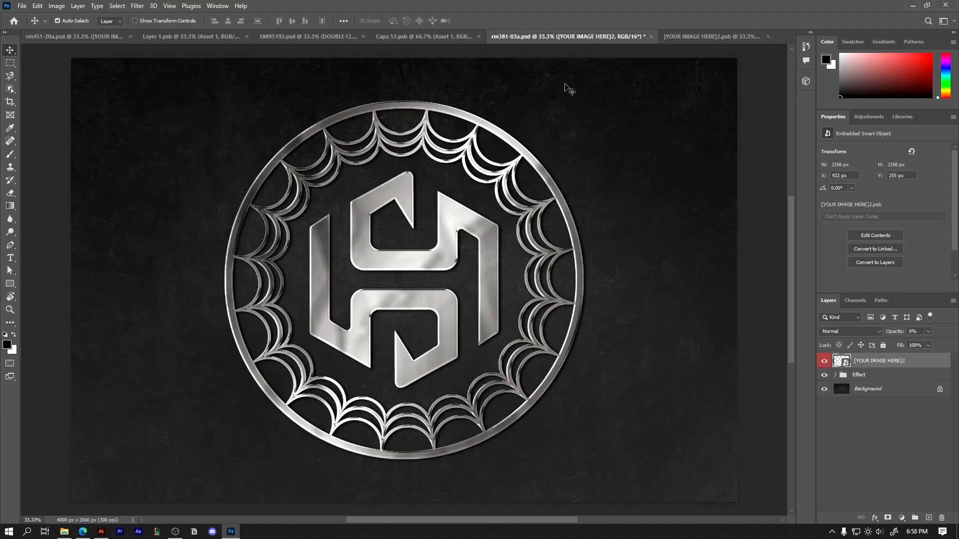